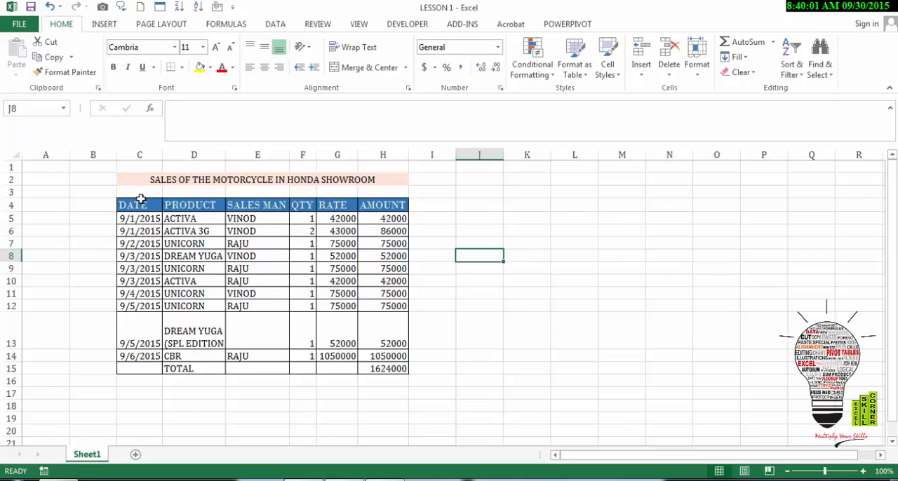
Set up a Find search for the text SPL EDITION, starting from a single cell in the sales table.
left_click_drag(140, 198, 204, 254)
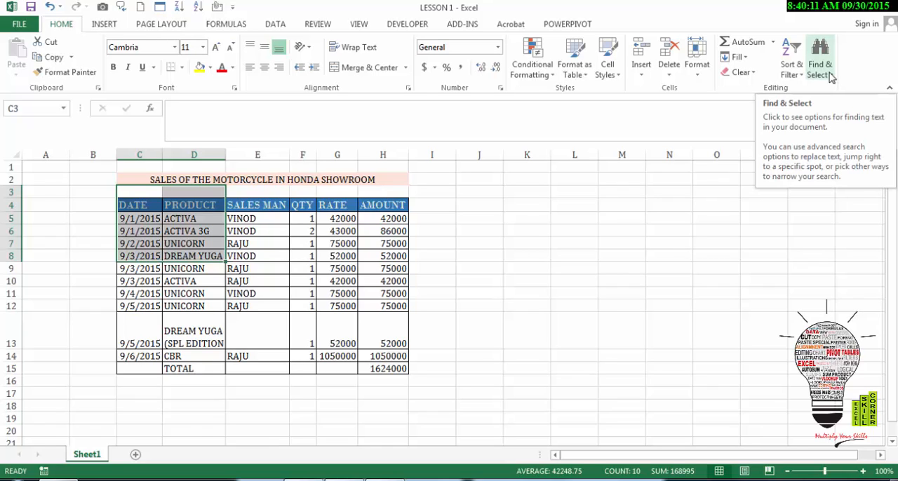
left_click(256, 247)
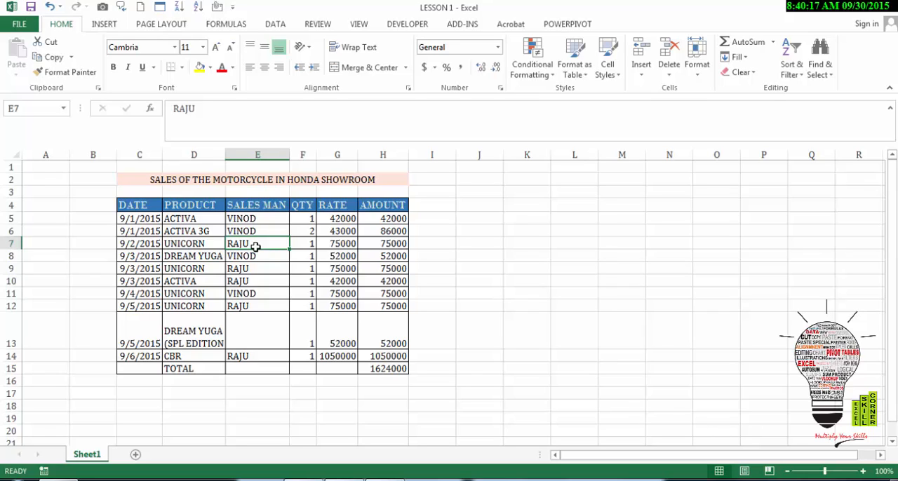
left_click(831, 77)
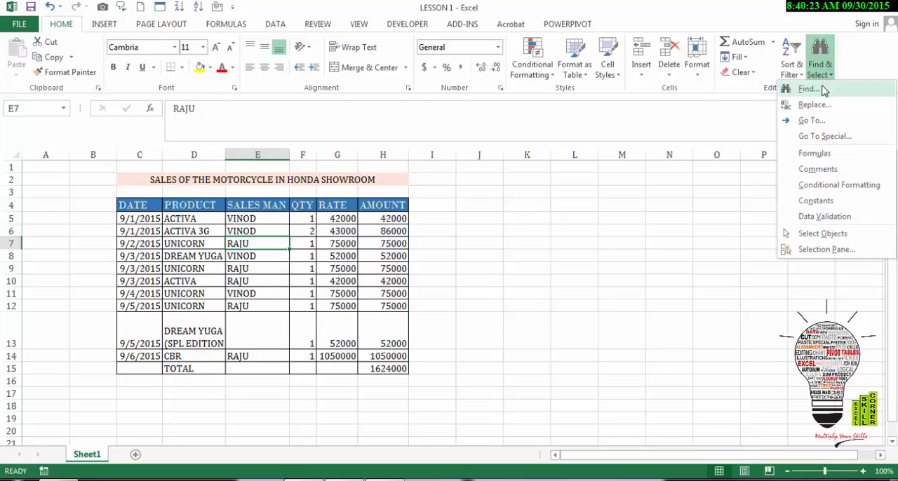
left_click(809, 90)
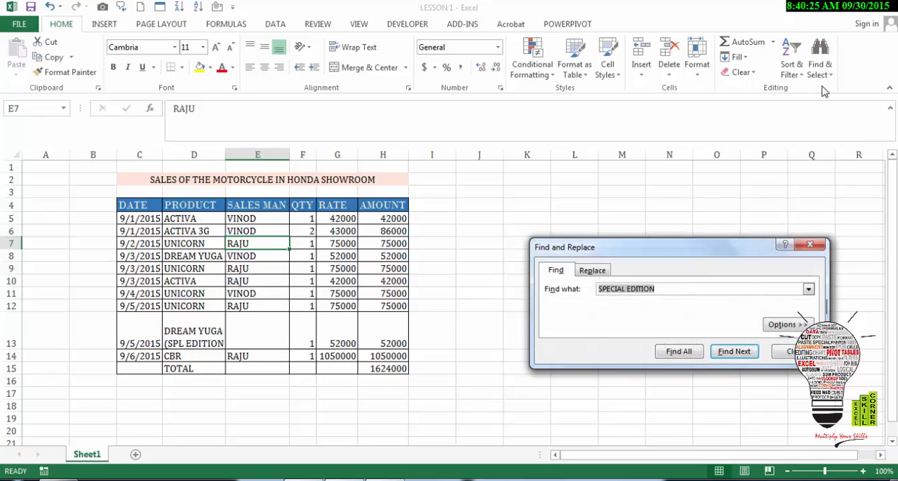
key("BackSpace")
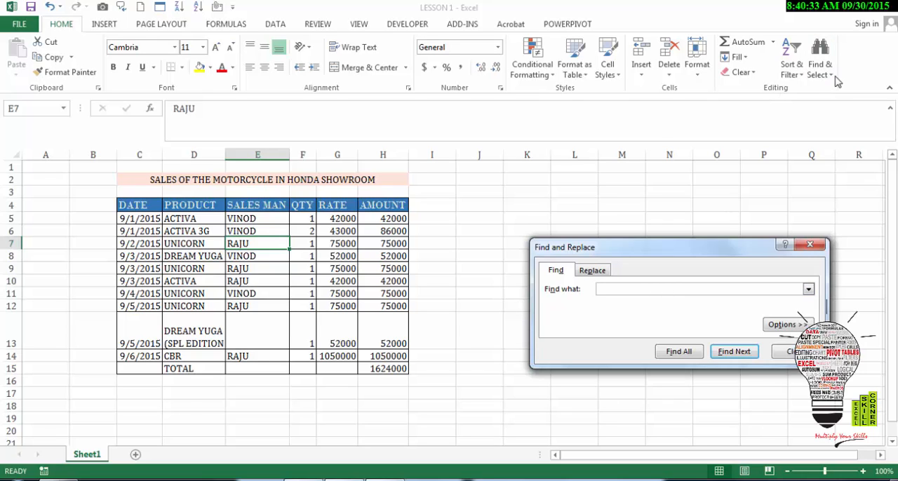
type("SPL EDITION")
Replace all occurrences of SPL EDITION with SPECIAL EDITION and close Find and Replace.
left_click(591, 272)
type("SP")
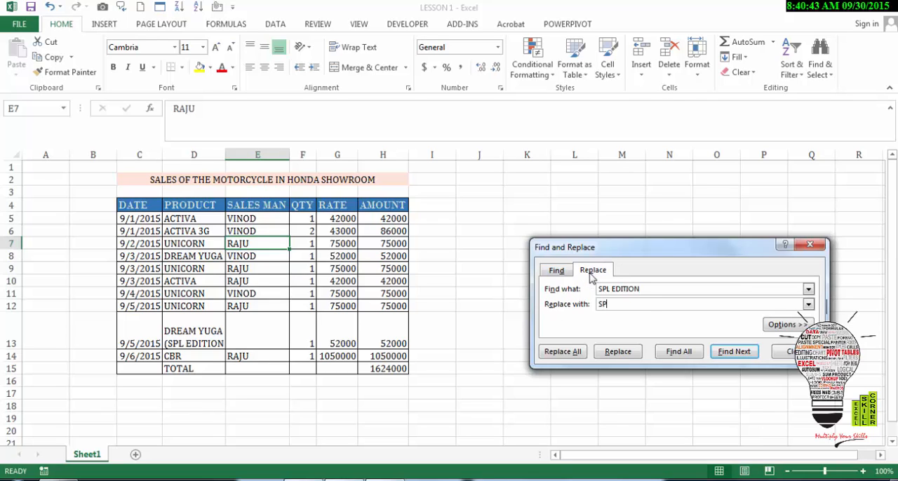
type("ECIAL EDITION")
left_click(566, 352)
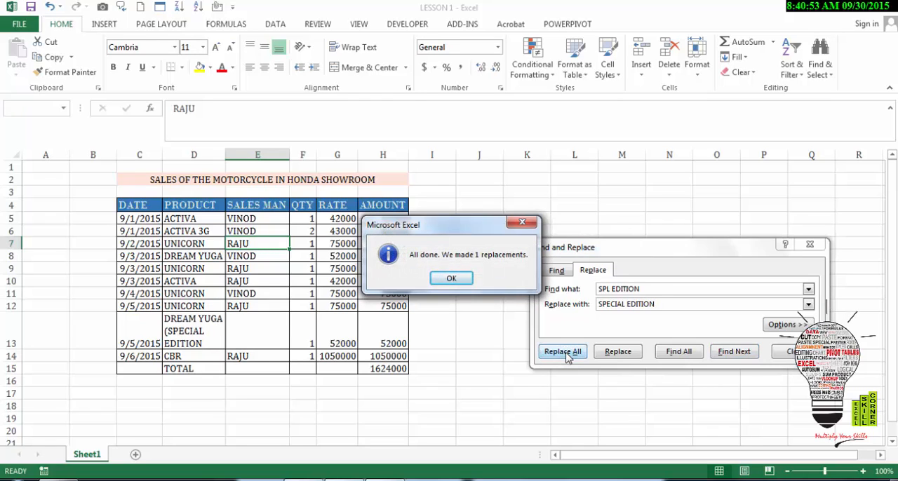
left_click(442, 281)
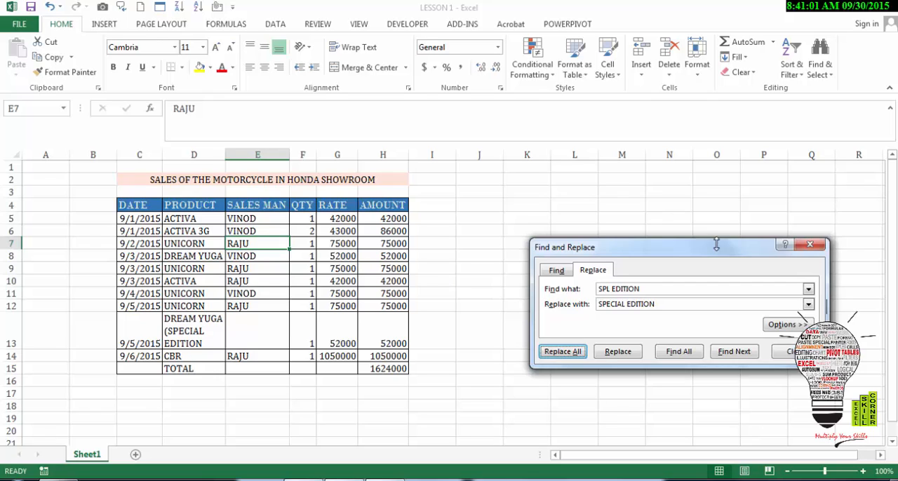
left_click(810, 244)
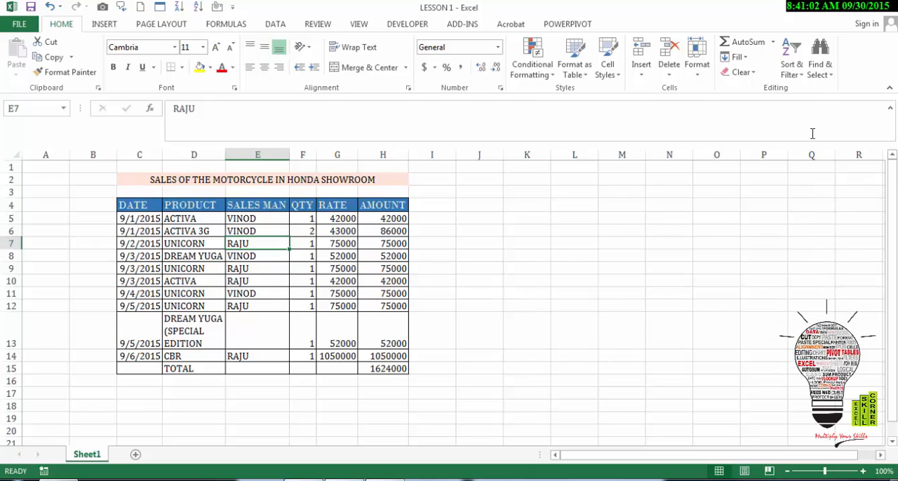
Select all cells containing formulas on the sheet using Go To Special.
left_click(828, 81)
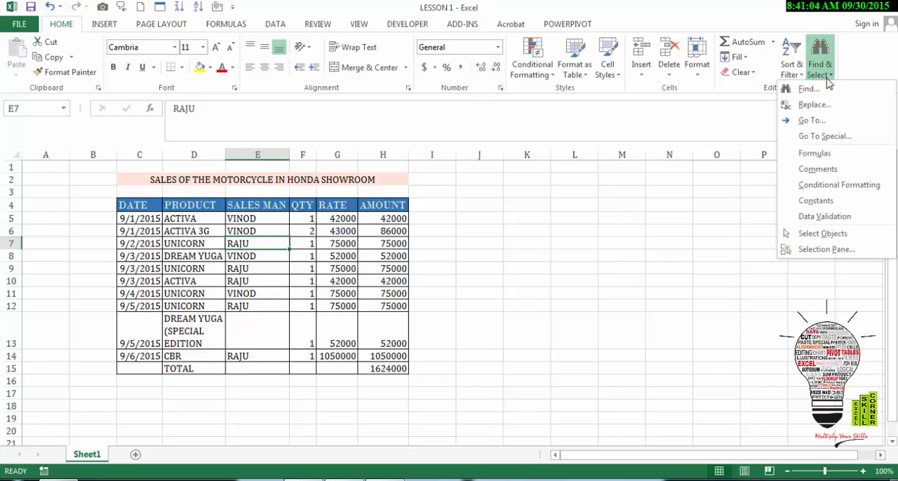
left_click(825, 136)
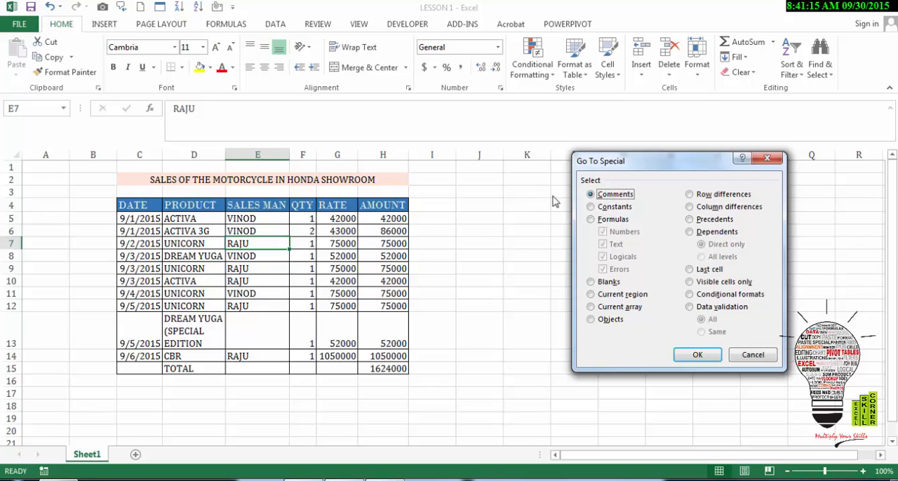
left_click(591, 220)
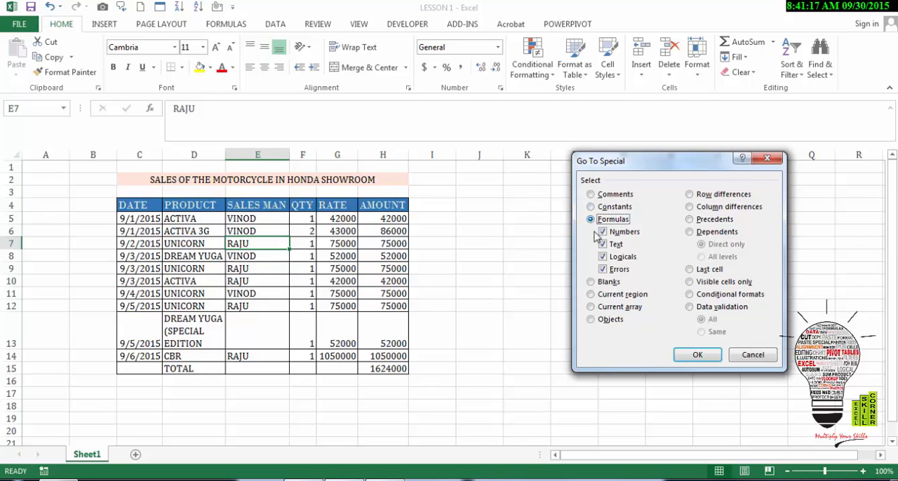
left_click(697, 355)
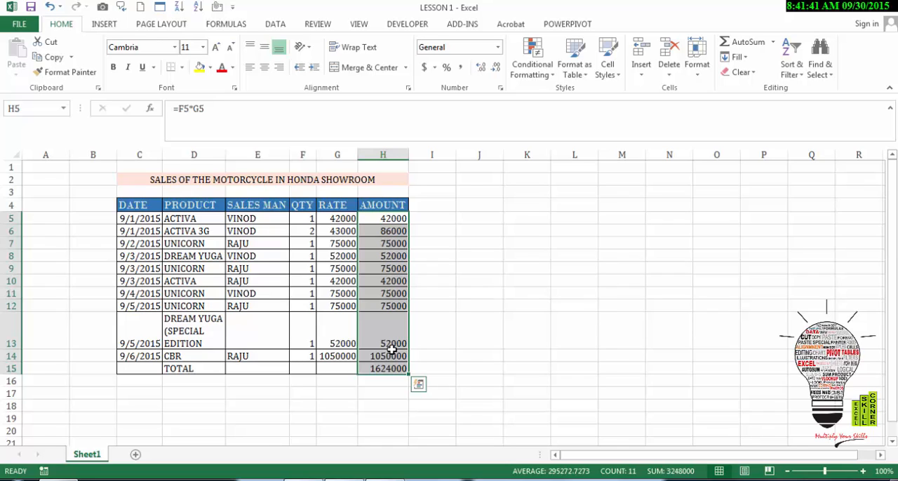
Try to turn on filtering with the empty cell O11 outside the table selected.
left_click(695, 292)
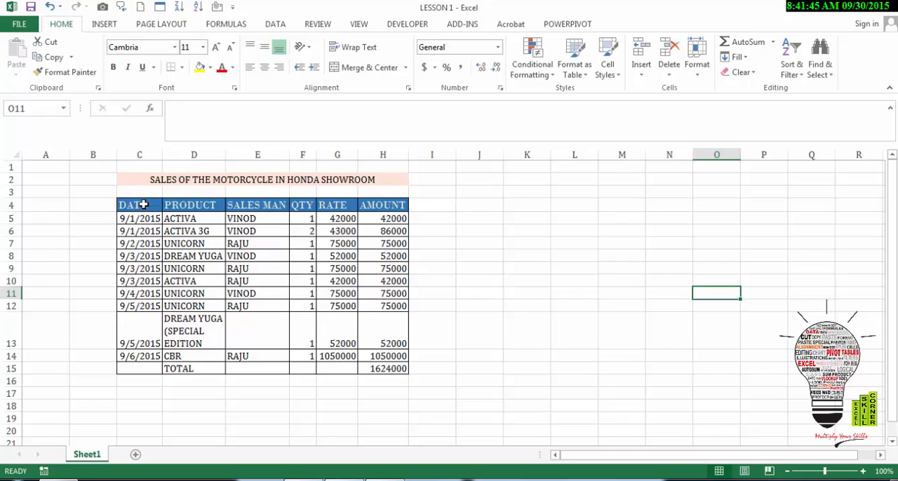
left_click(791, 62)
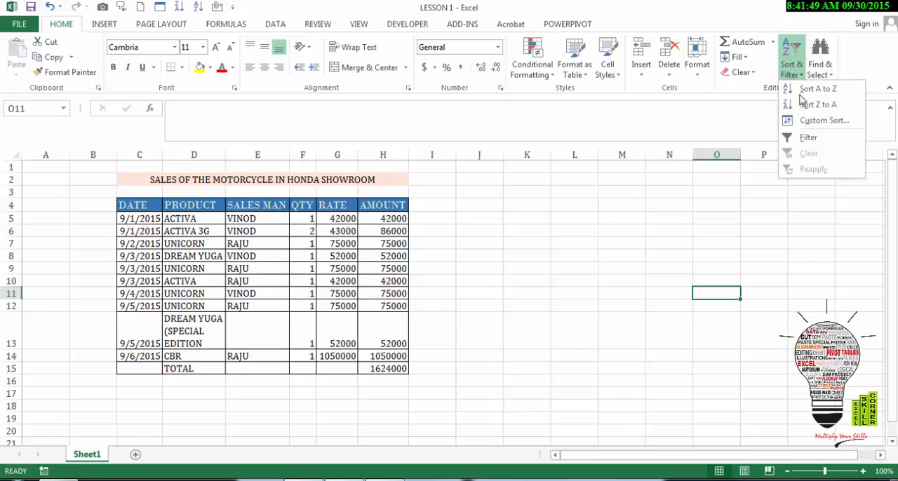
left_click(807, 138)
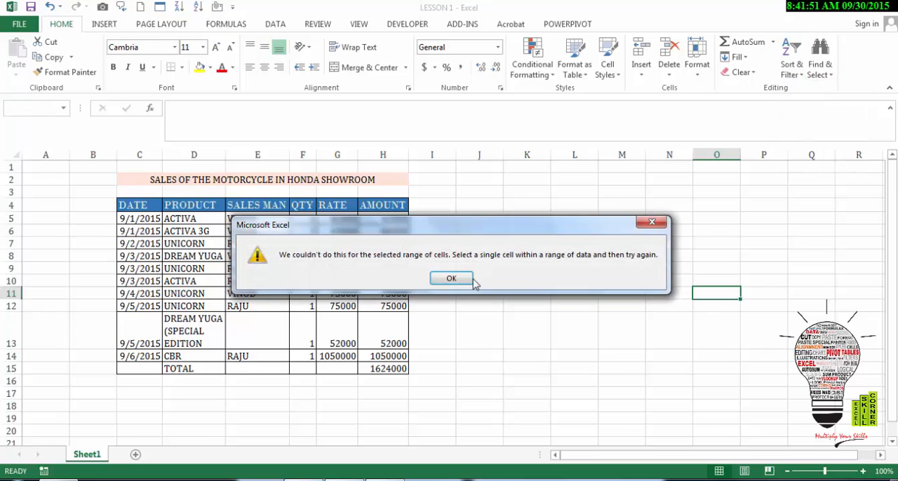
left_click(451, 279)
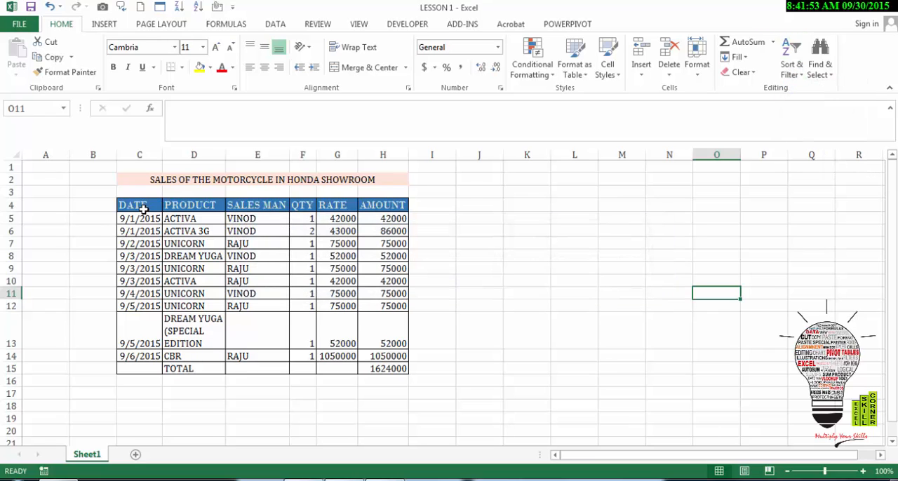
Select the sales table range C4:H15, including headers and the total row, and turn on filtering.
left_click_drag(144, 206, 421, 357)
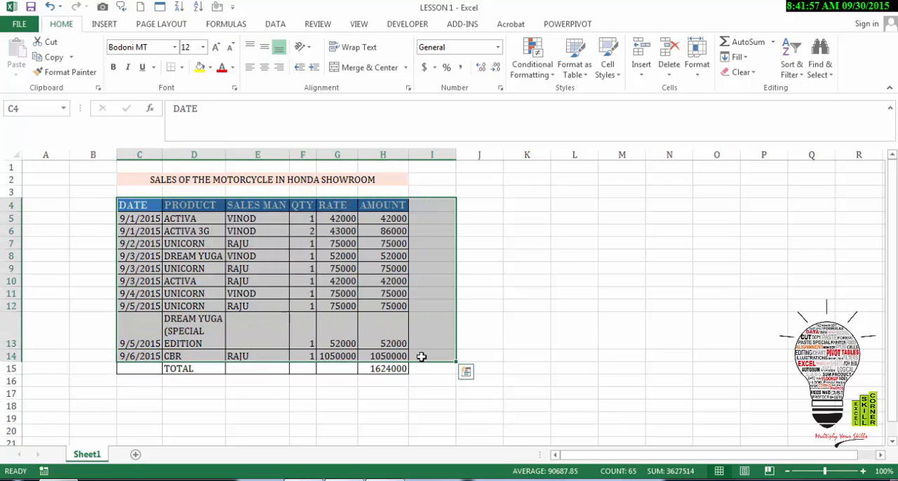
key("shift+Left")
key("shift+Down")
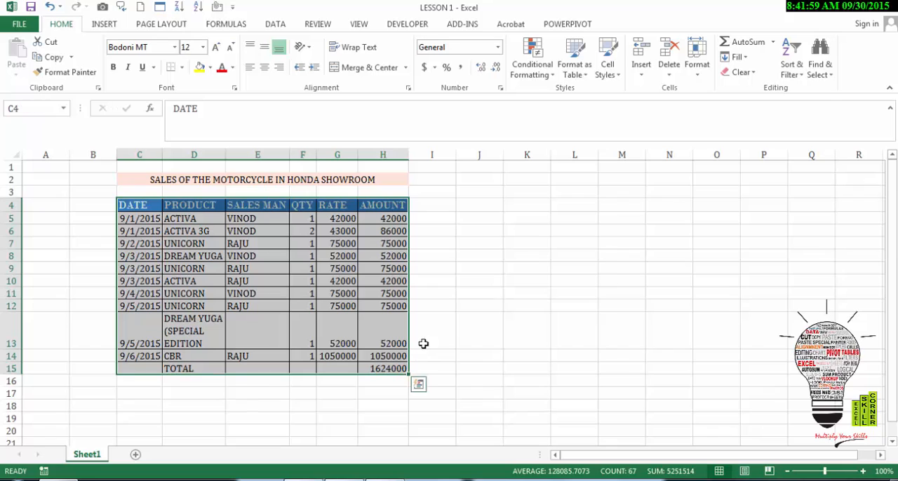
left_click(792, 68)
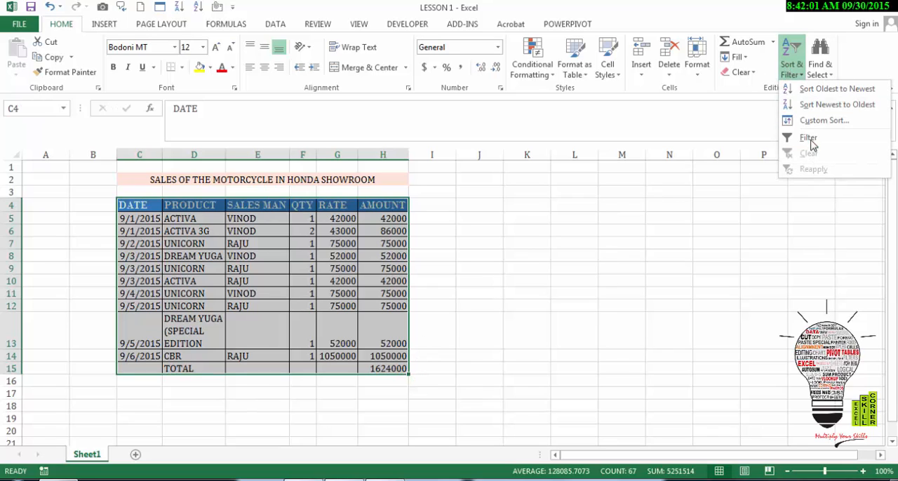
left_click(810, 138)
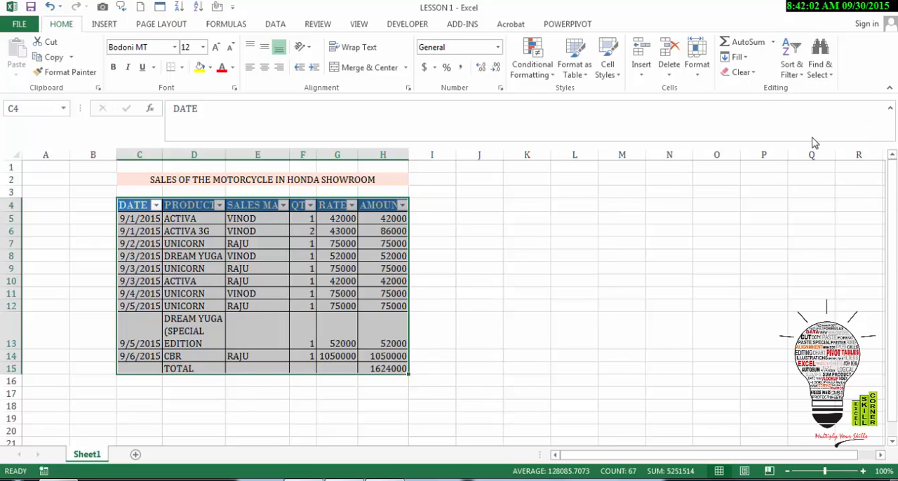
Filter the PRODUCT column to show only the UNICORN rows.
left_click(219, 205)
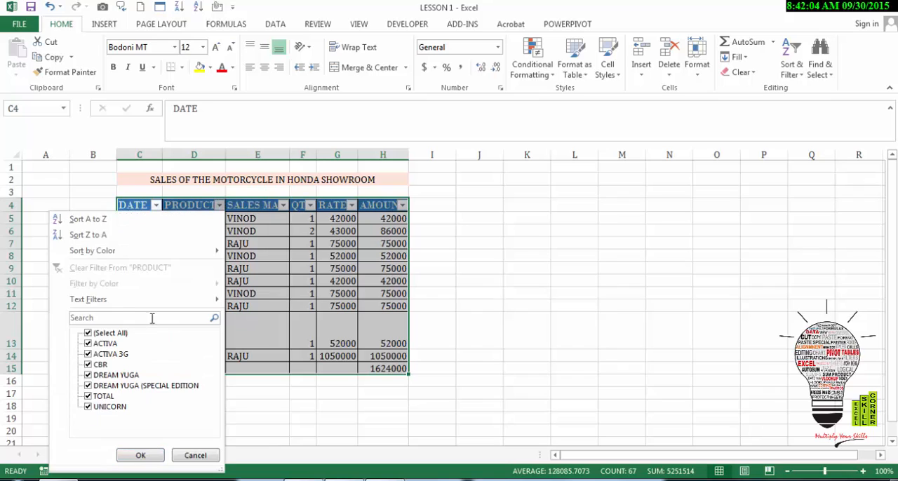
left_click(87, 334)
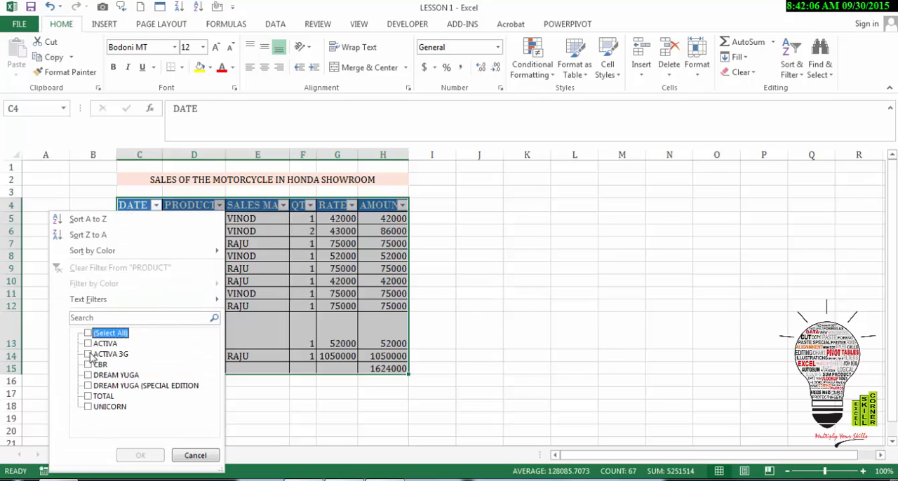
left_click(88, 407)
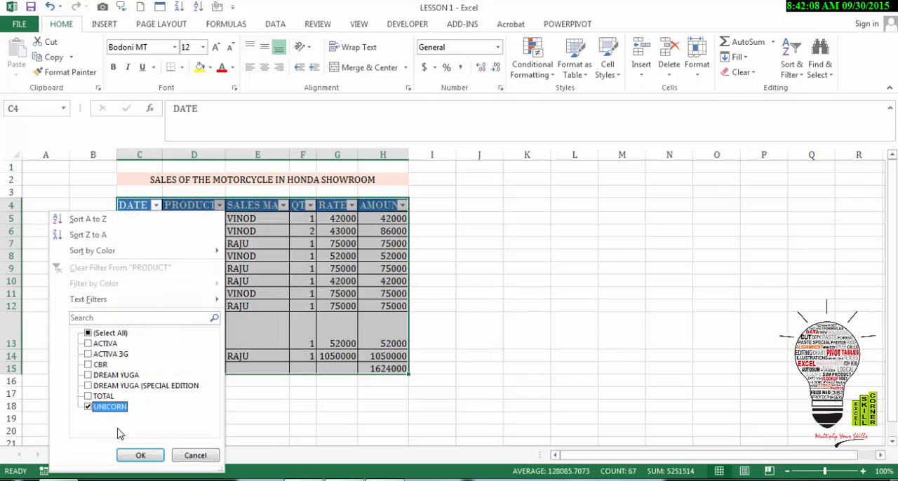
left_click(151, 456)
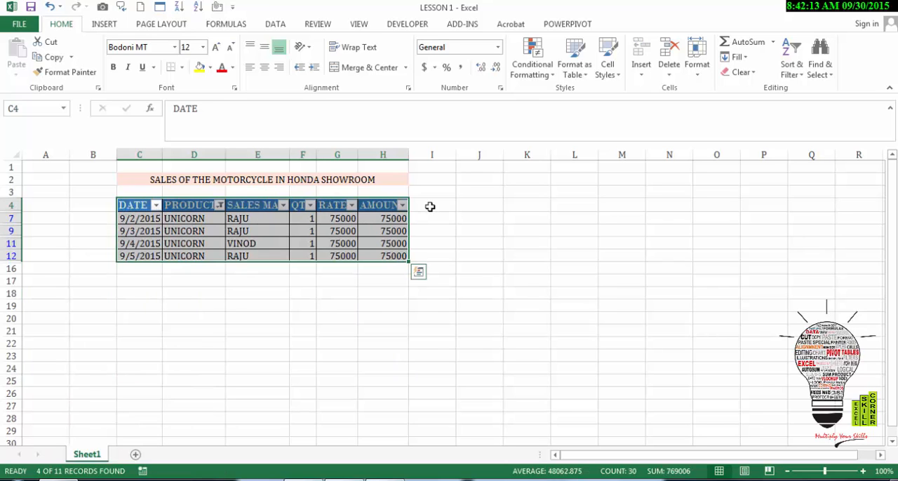
Turn off filtering on the sales table to bring back all rows.
key("alt+d")
key("f")
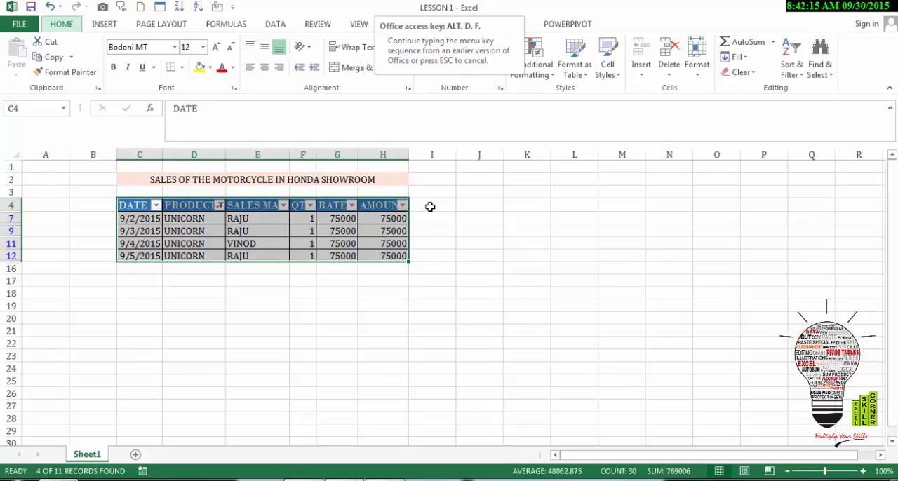
key("f")
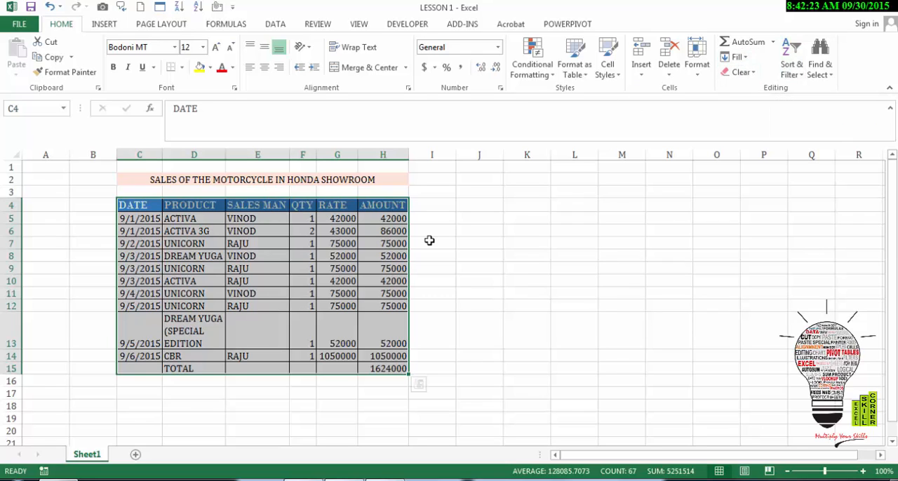
Sort the sales table by PRODUCT values from A to Z with a custom sort, and undo the sort.
left_click(791, 60)
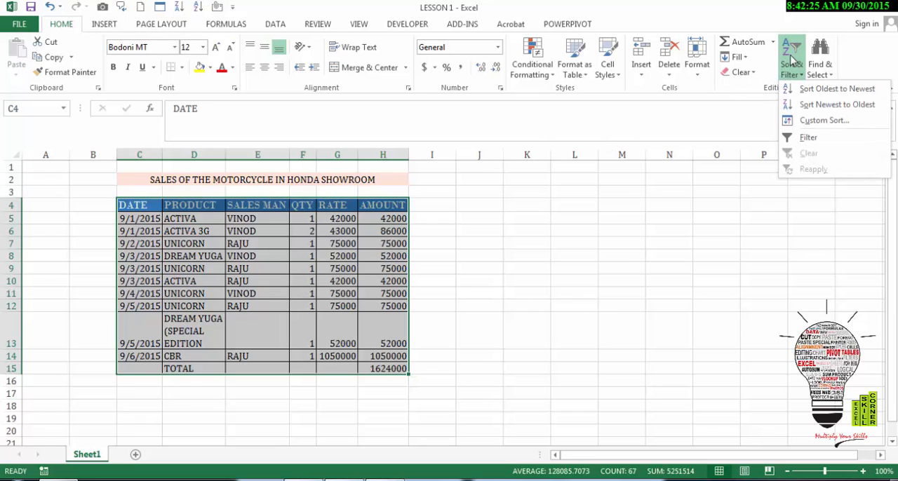
left_click(814, 121)
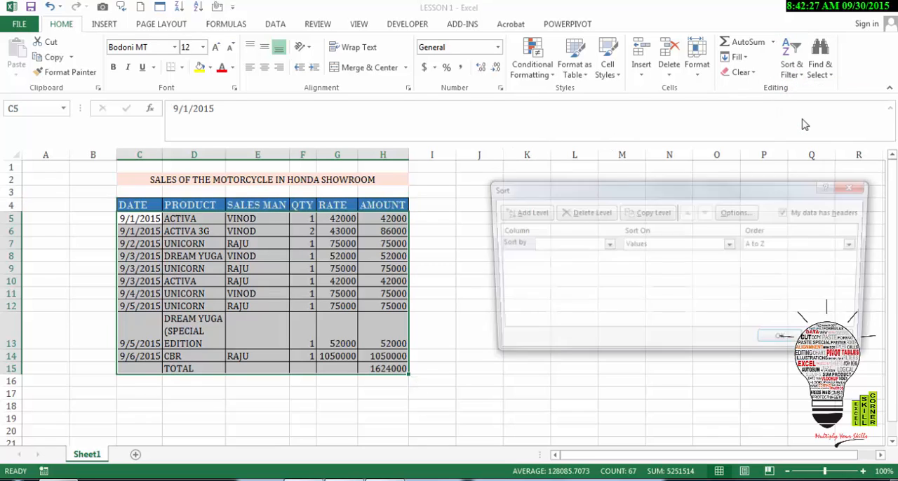
left_click(606, 245)
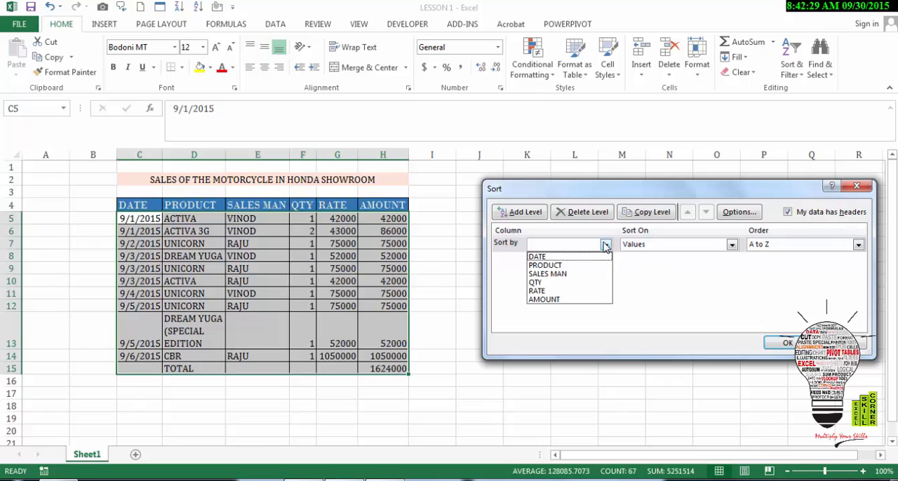
left_click(577, 267)
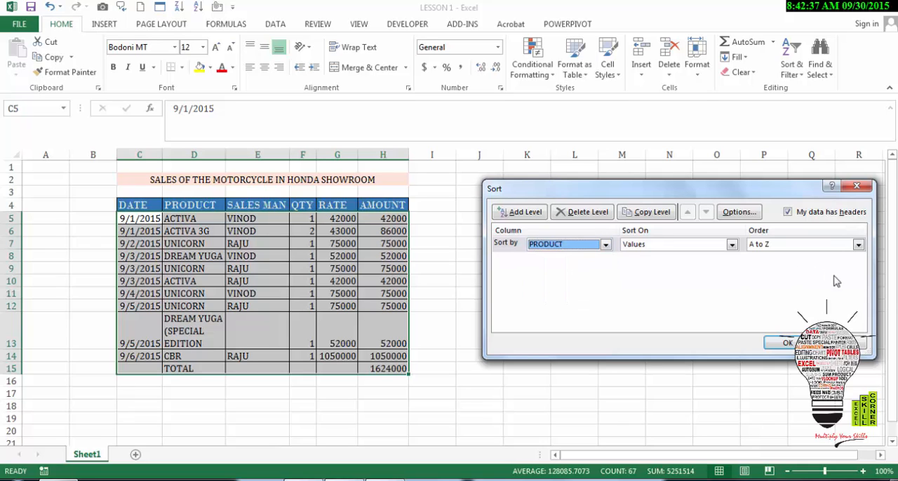
left_click(858, 245)
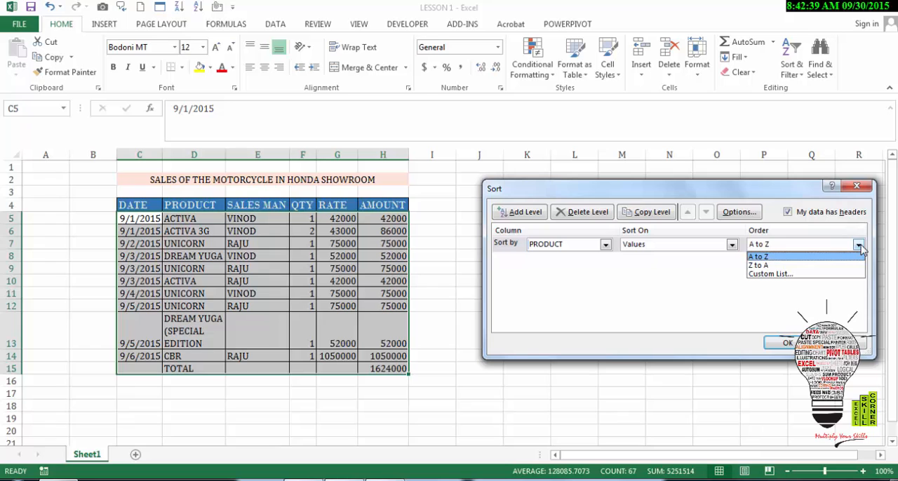
left_click(860, 247)
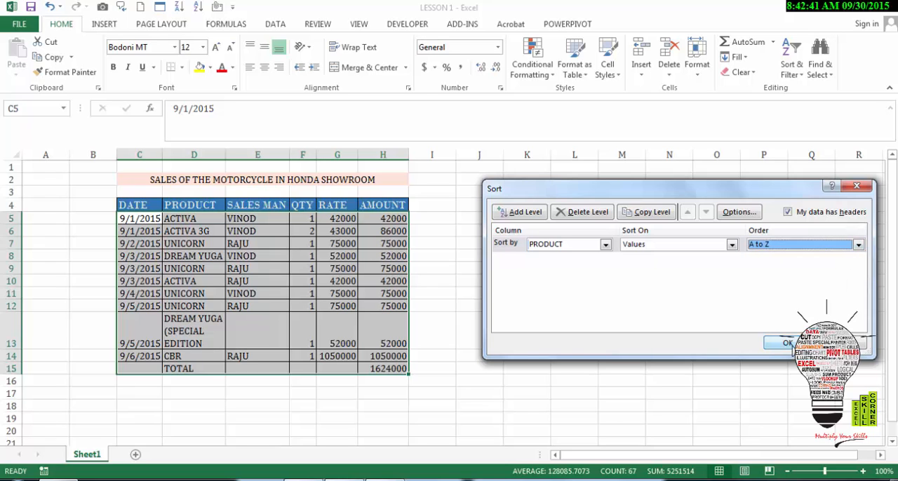
left_click(787, 343)
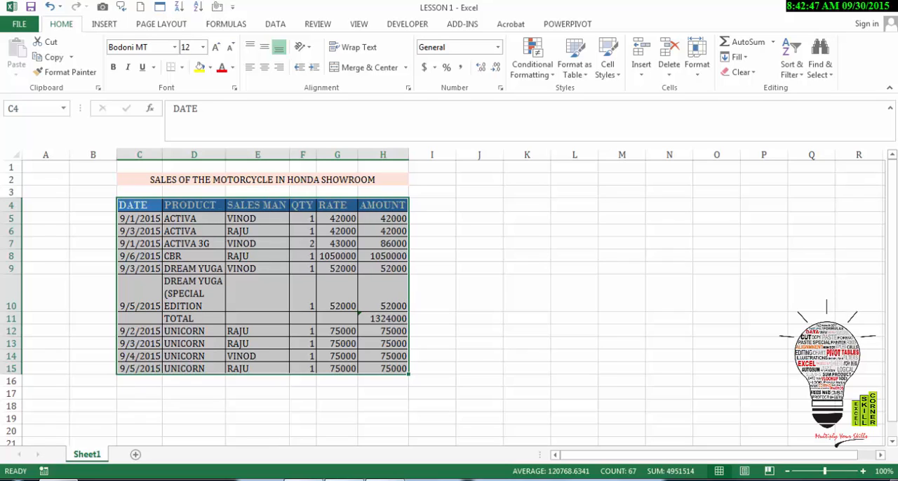
key("ctrl+z")
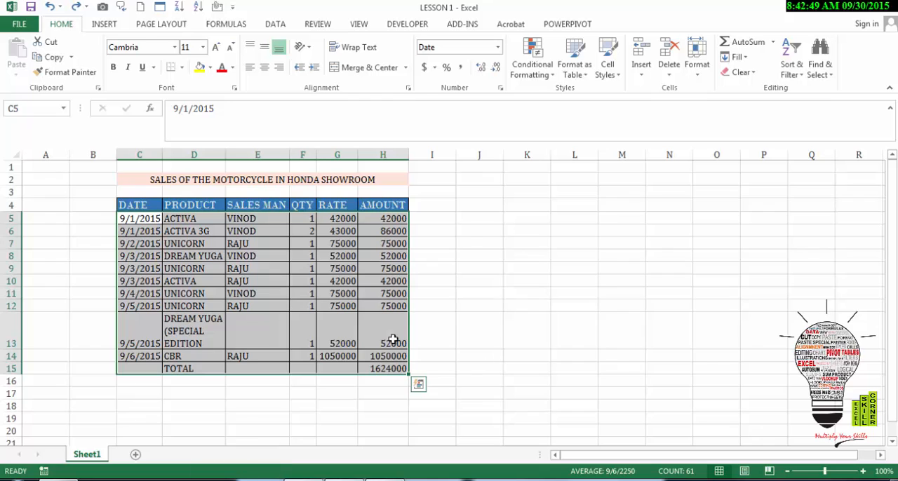
Add an SL column beside the DATE column, with the header SL in B4 and the numbers 1 and 2 below it.
left_click(474, 254)
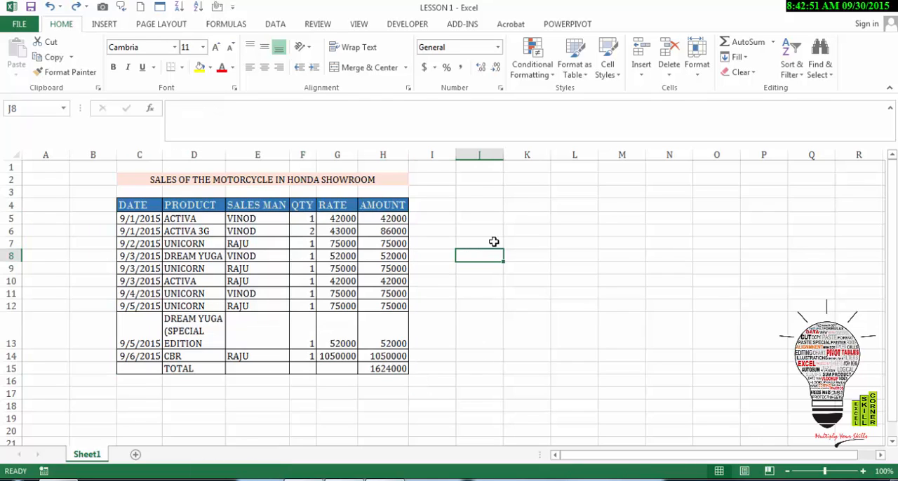
left_click(96, 216)
key("Up")
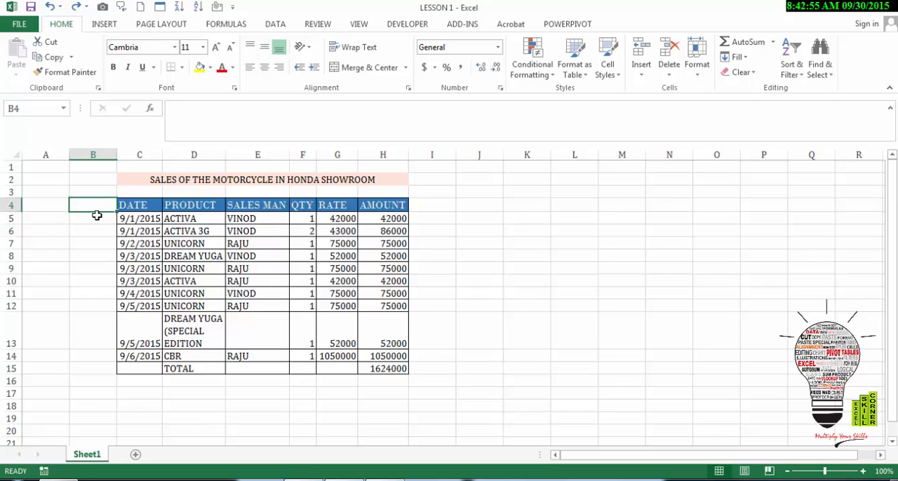
type("SL")
key("Return")
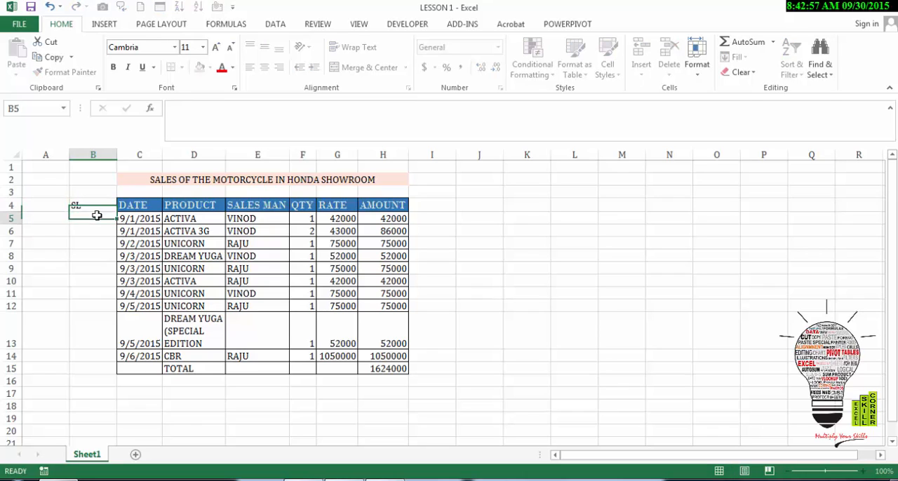
type("1")
key("Return")
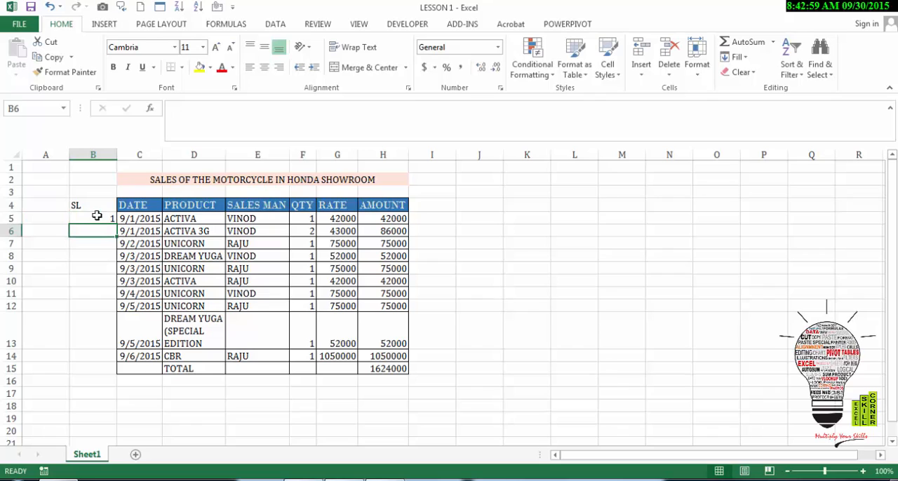
type("2")
key("Return")
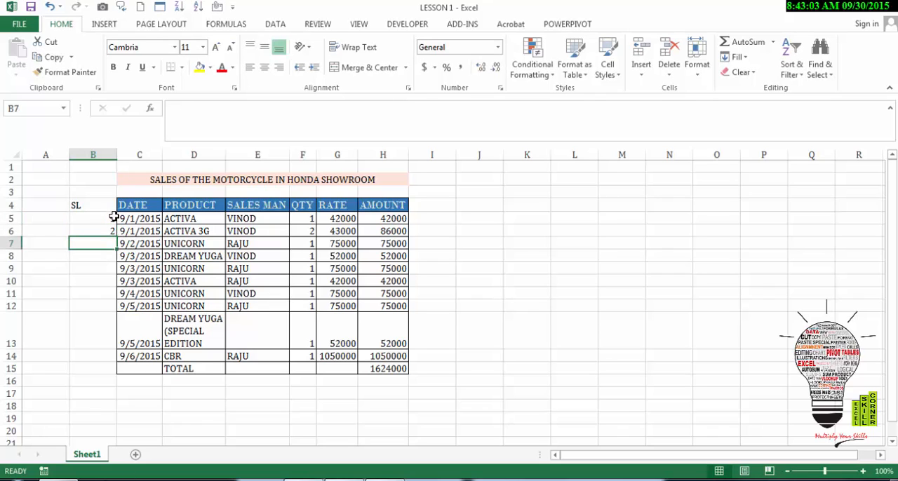
Fill B5:B14 with a linear series down the column, using step value 1 and stop value 10.
left_click_drag(112, 219, 108, 360)
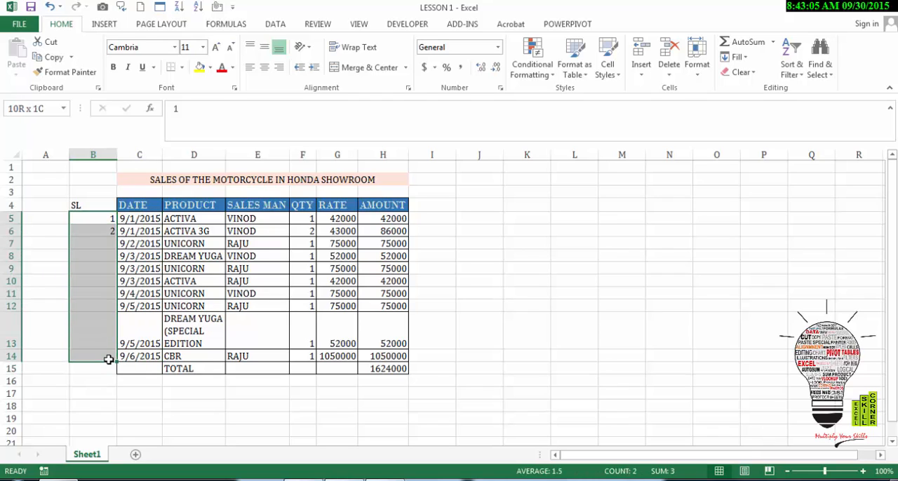
left_click(742, 59)
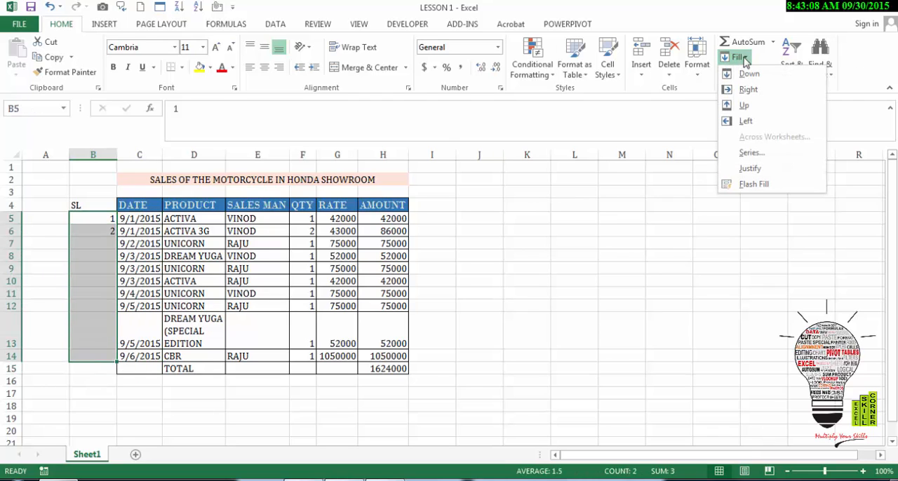
left_click(751, 152)
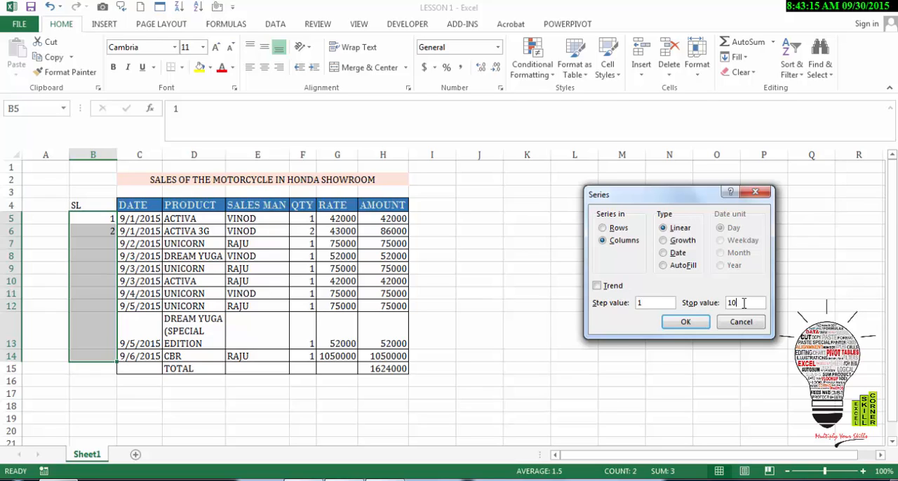
left_click(699, 325)
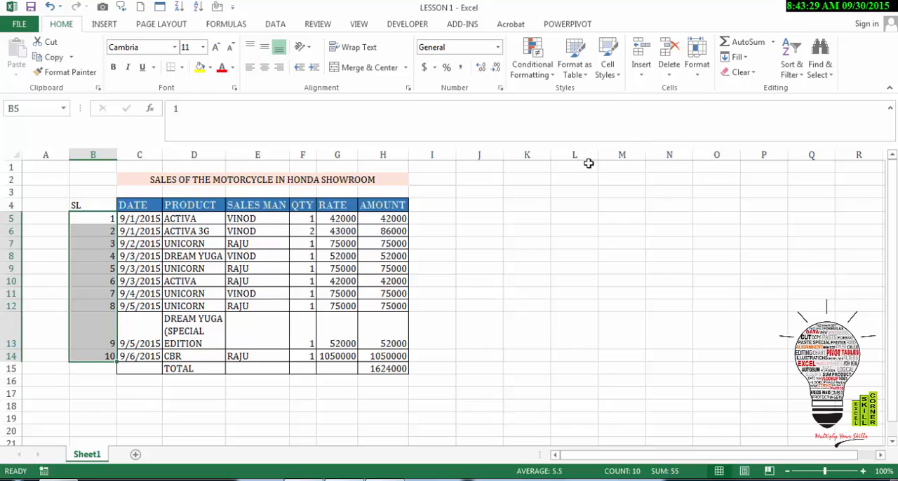
left_click(391, 244)
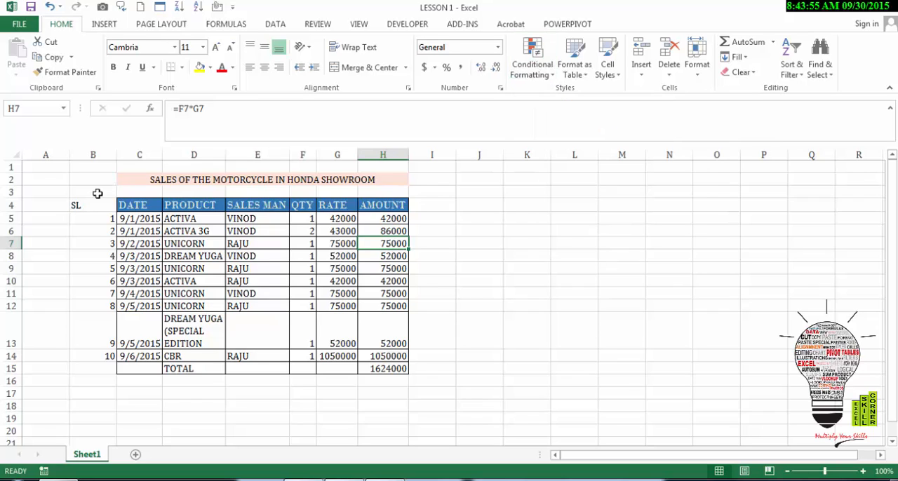
Add a Greater Than conditional formatting rule to the AMOUNT column that gives values above 84000 a red border.
left_click_drag(91, 204, 272, 367)
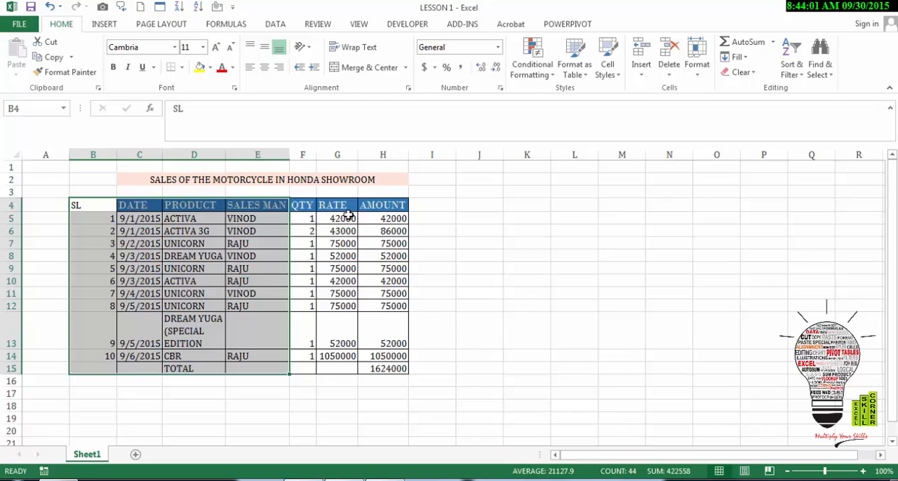
left_click_drag(384, 205, 395, 367)
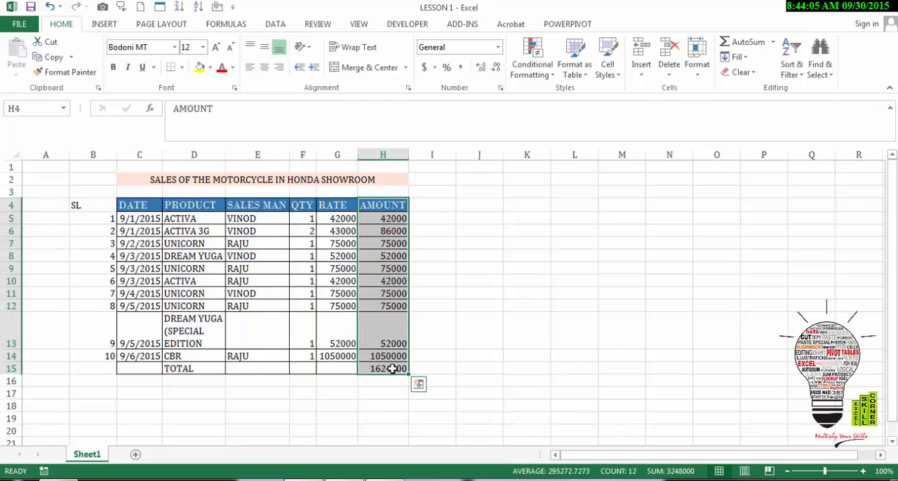
left_click(536, 69)
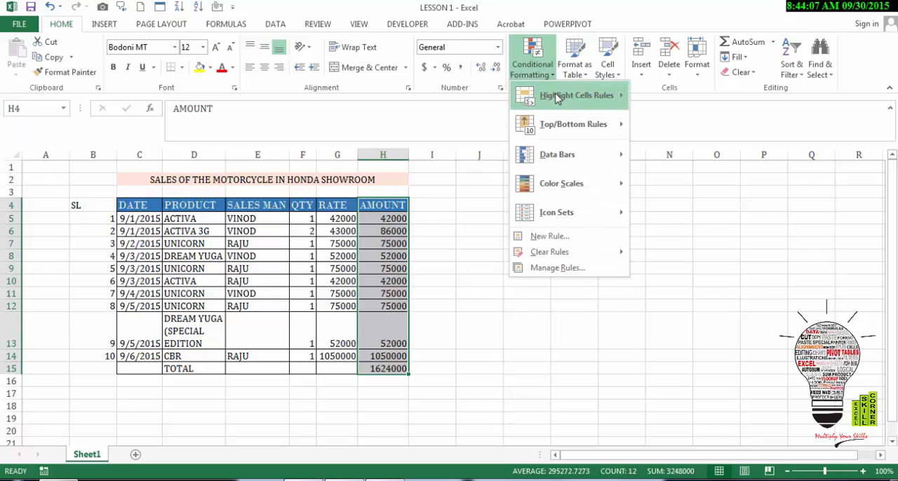
mouse_move(558, 98)
left_click(679, 96)
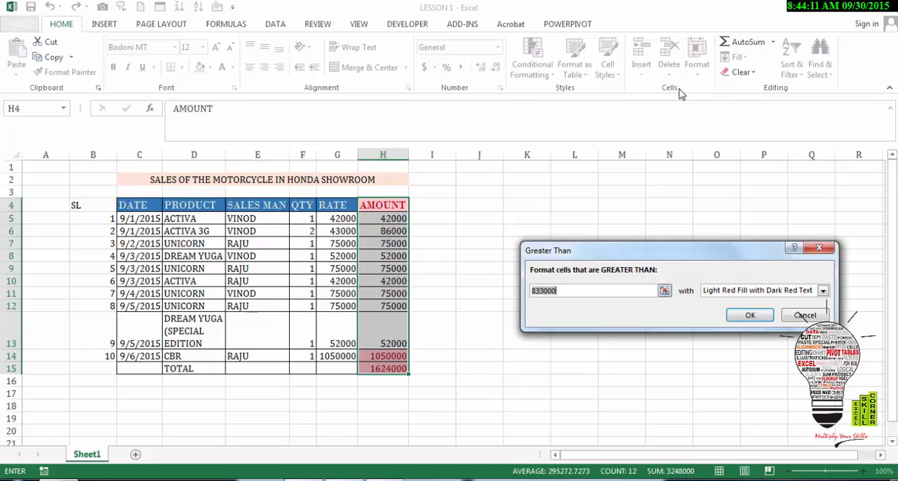
type("84")
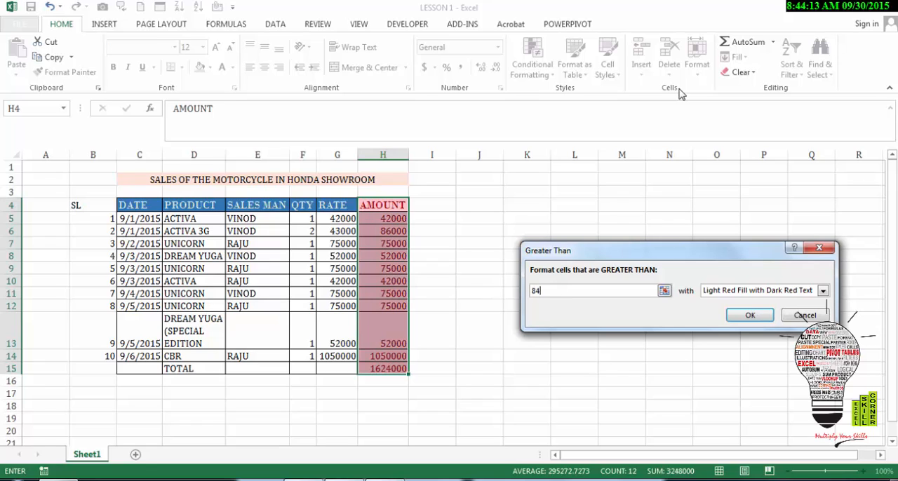
type("000")
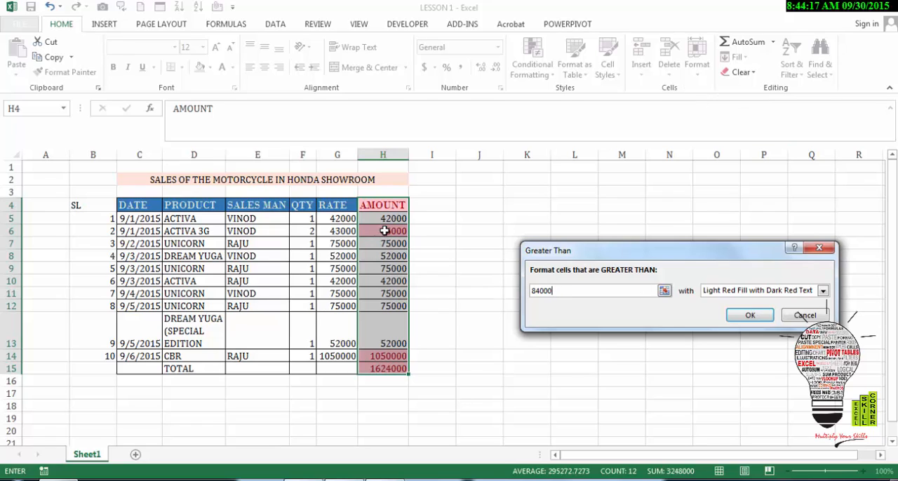
left_click(823, 292)
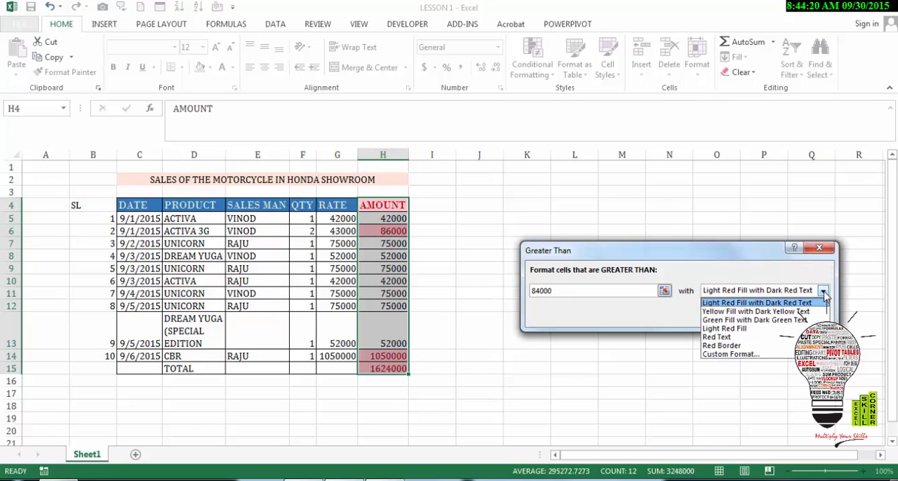
left_click(764, 320)
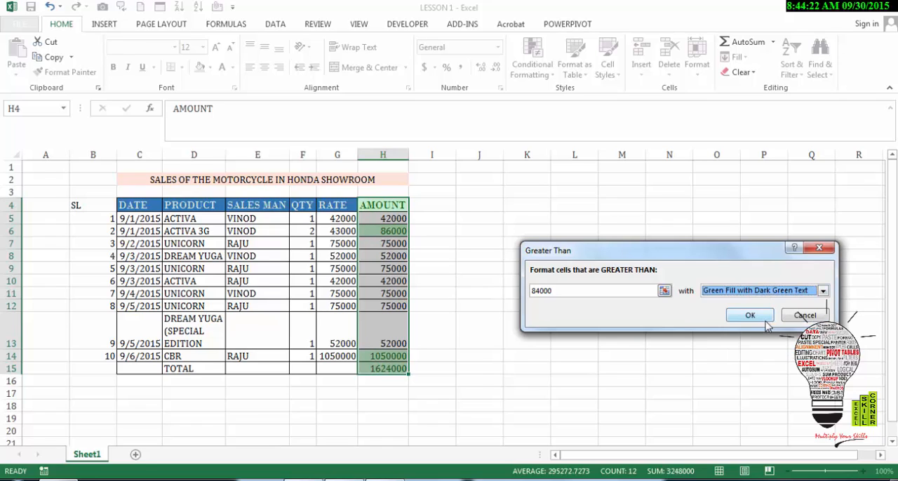
left_click(824, 291)
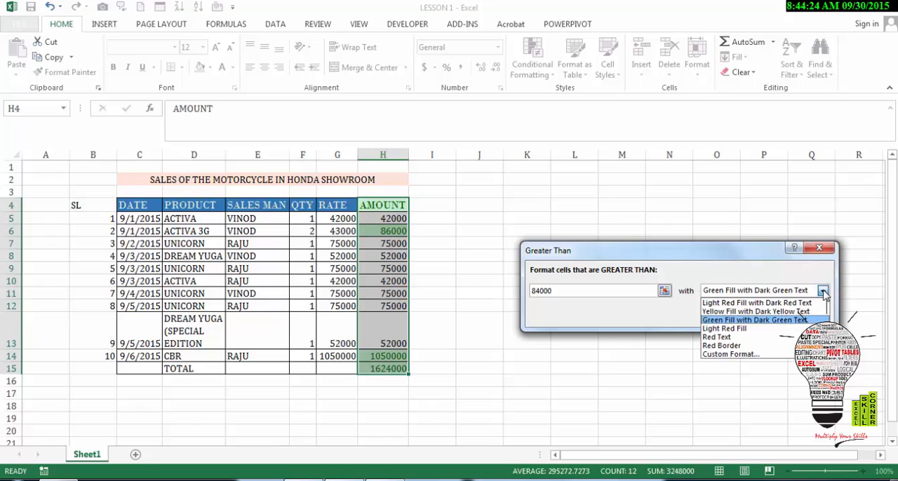
left_click(724, 346)
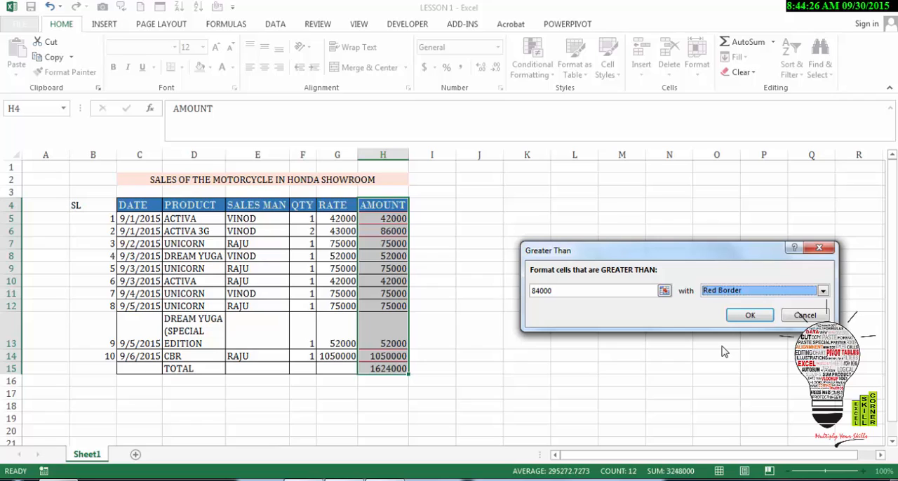
left_click(749, 316)
left_click(453, 315)
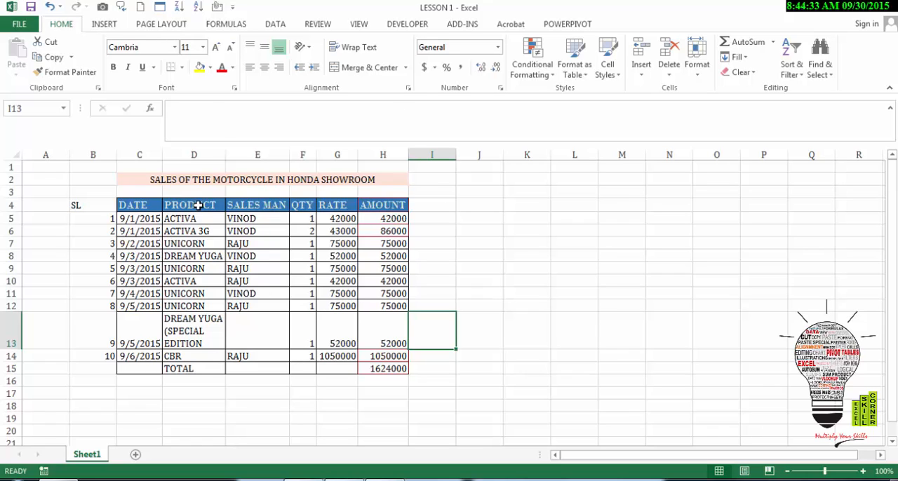
Highlight duplicate values in the PRODUCT column with light red fill and dark red text, and undo the highlighting.
left_click_drag(196, 206, 198, 365)
left_click(554, 73)
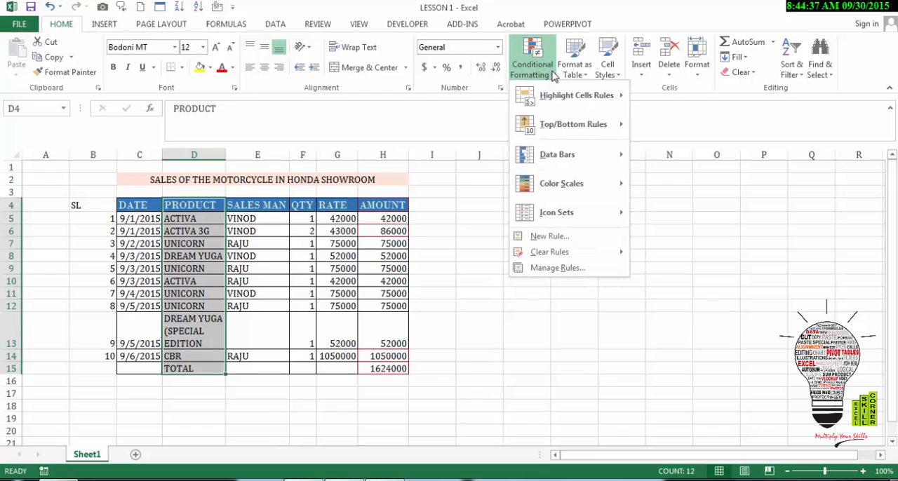
mouse_move(559, 91)
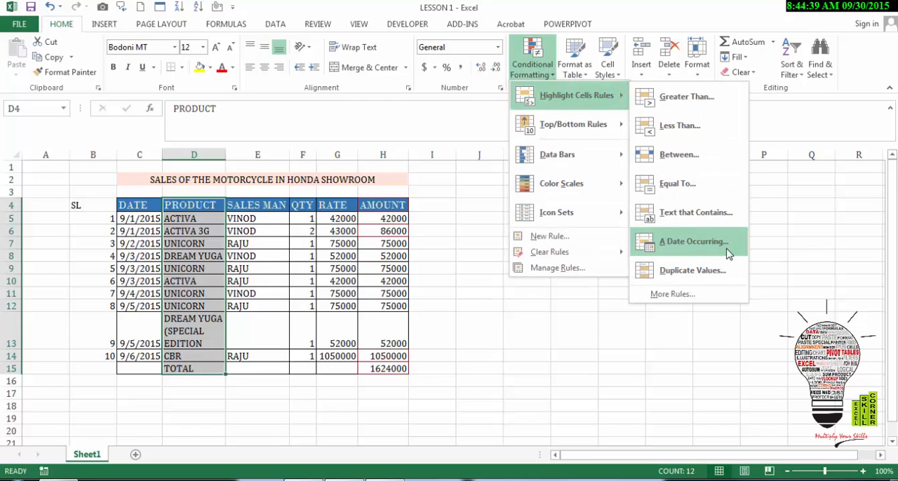
left_click(707, 272)
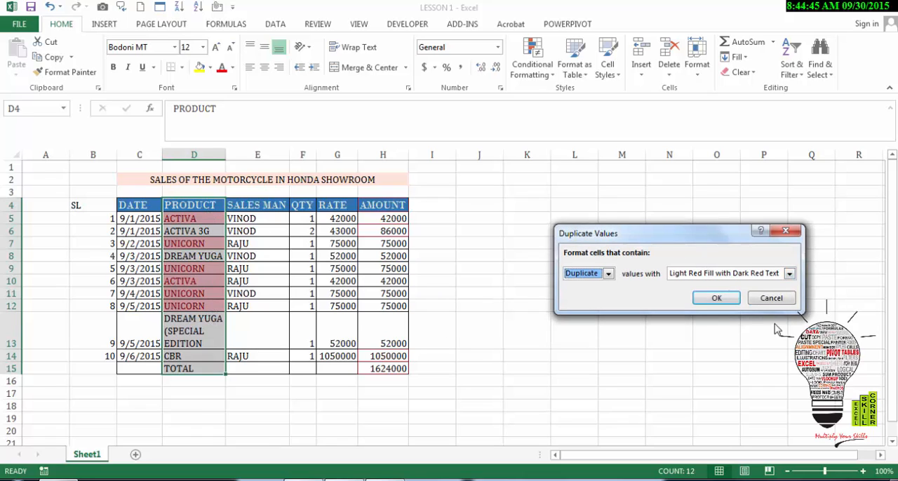
left_click(717, 299)
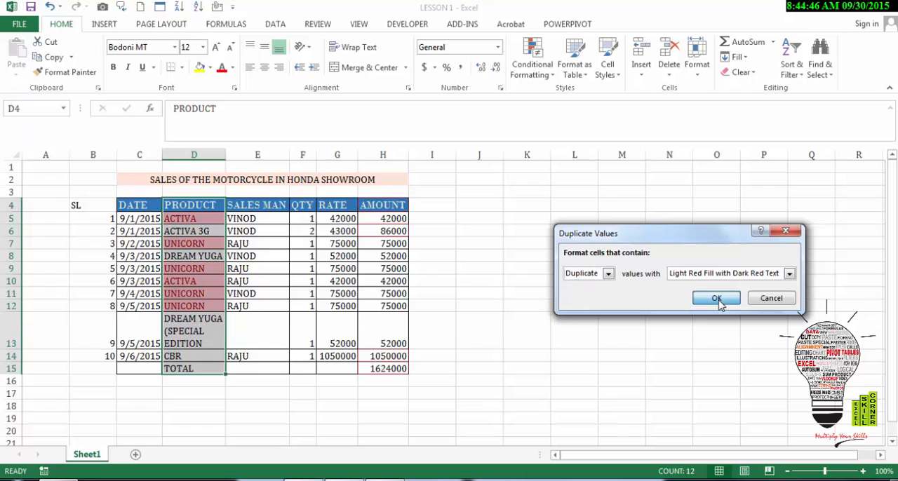
left_click(448, 295)
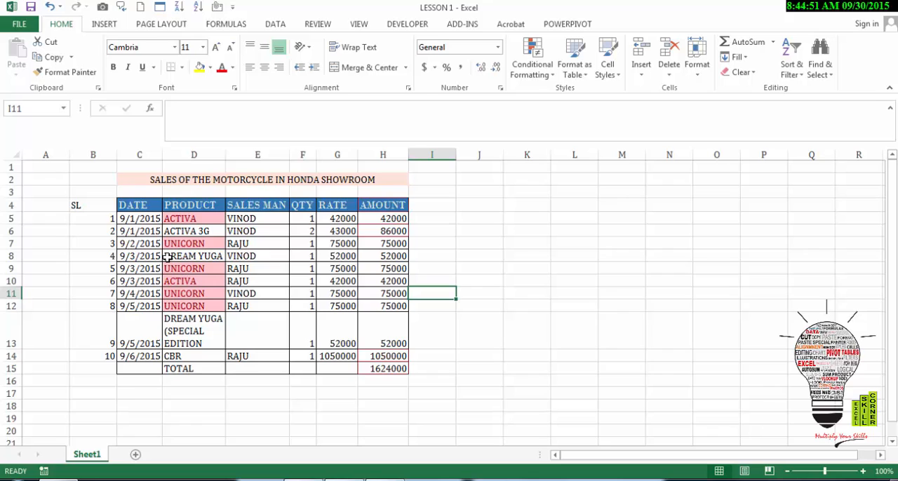
key("ctrl+z")
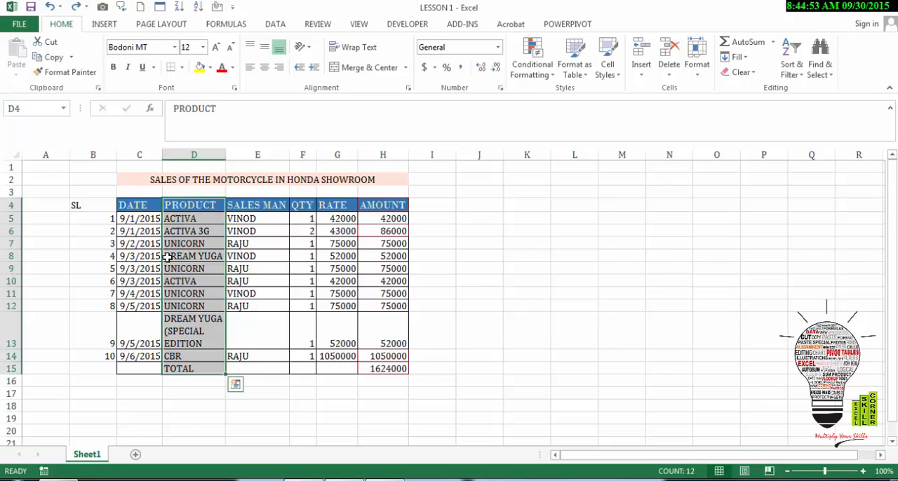
Apply all borders to the SL column cells B4:B14.
left_click_drag(91, 205, 91, 356)
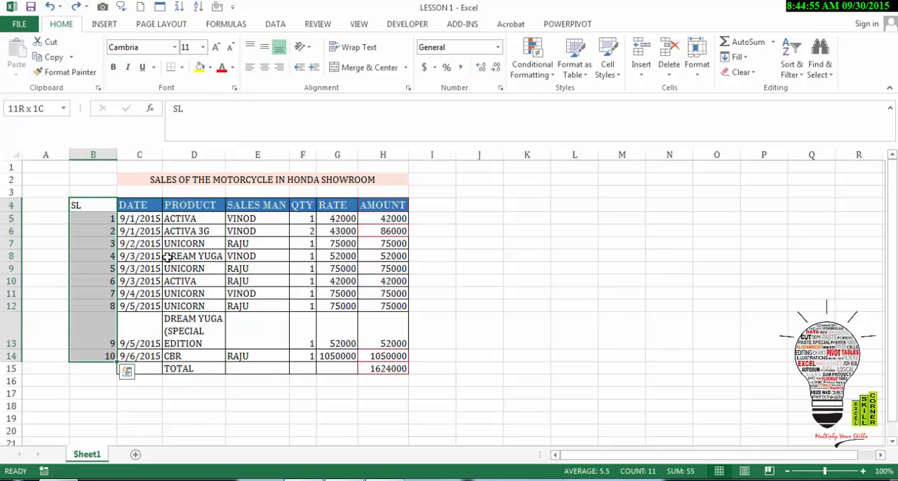
left_click(183, 69)
left_click(181, 182)
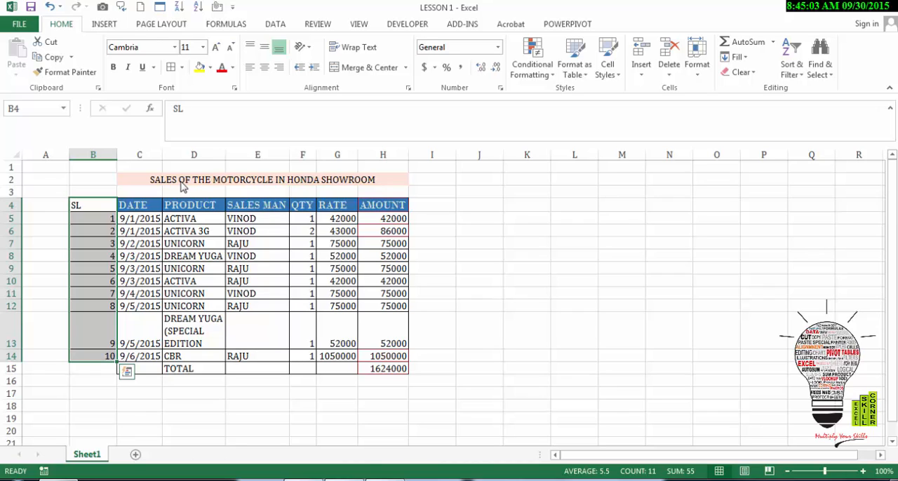
left_click(143, 252)
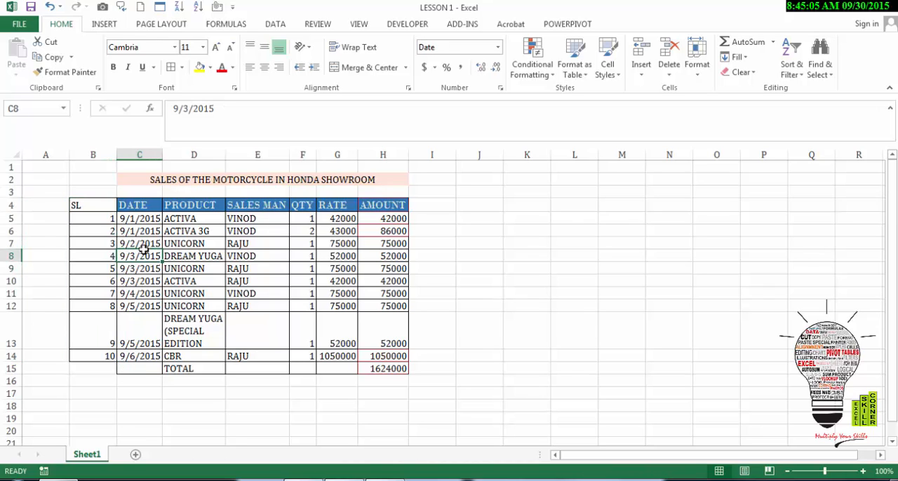
Select the range B4:H14 and look through the available Format as Table styles without applying one.
key("Left")
key("Up")
key("Up")
key("Up")
key("Up")
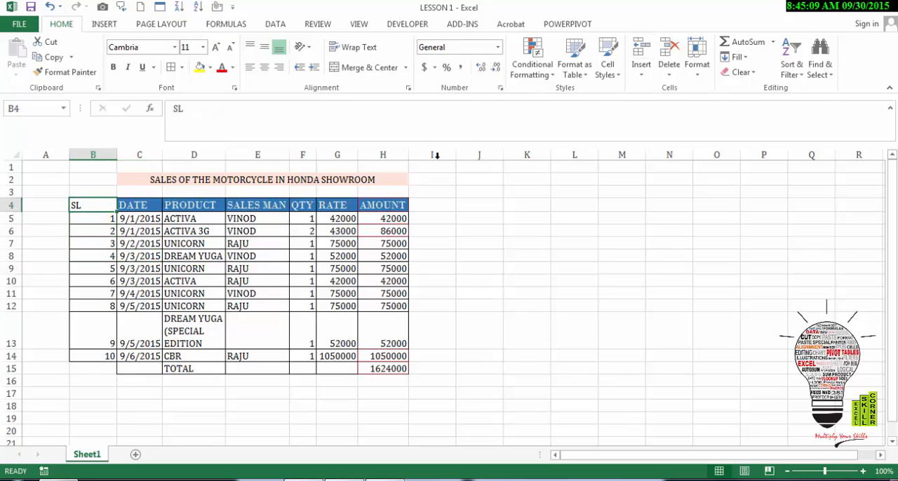
key("ctrl+shift+Right")
key("ctrl+shift+Down")
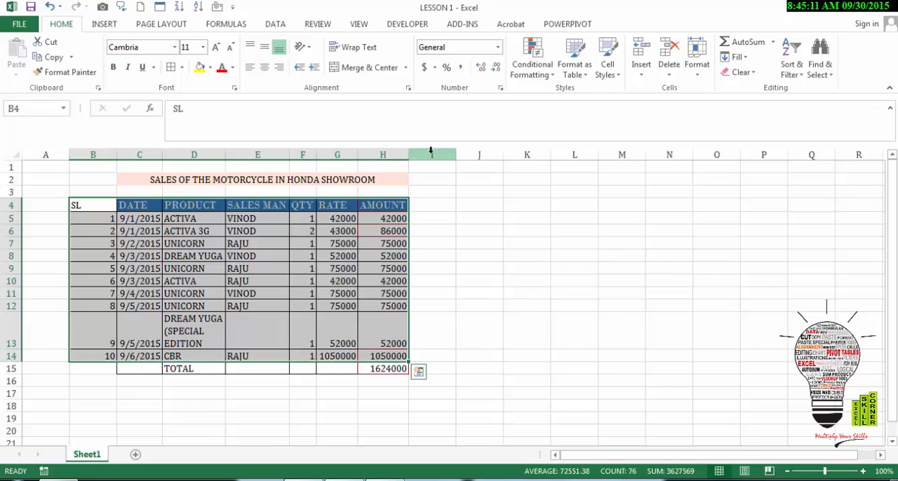
left_click(580, 77)
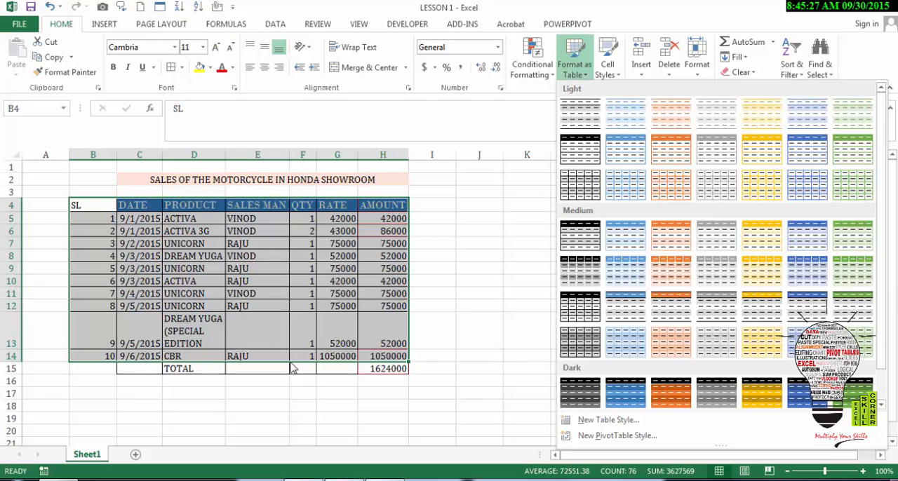
left_click(124, 275)
Select the full table B4:H15, including the SL column and total row, and turn on filtering.
left_click_drag(74, 203, 373, 370)
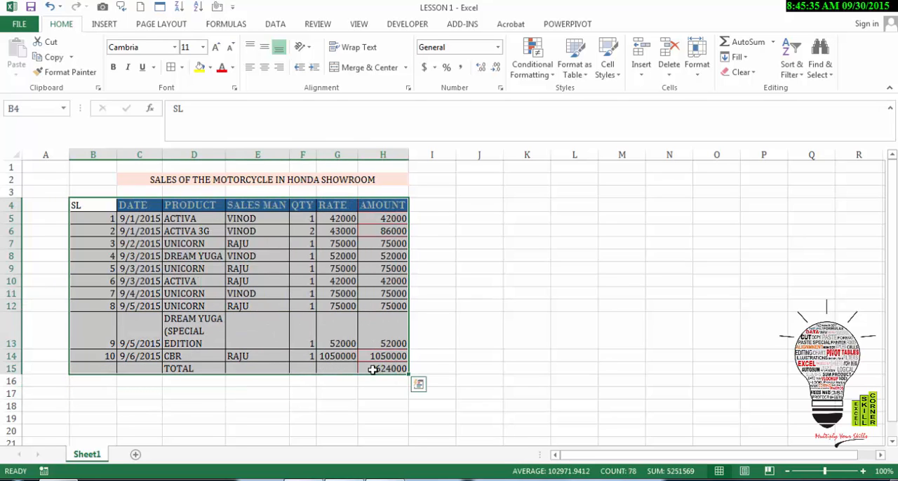
key("alt+d")
key("f")
key("f")
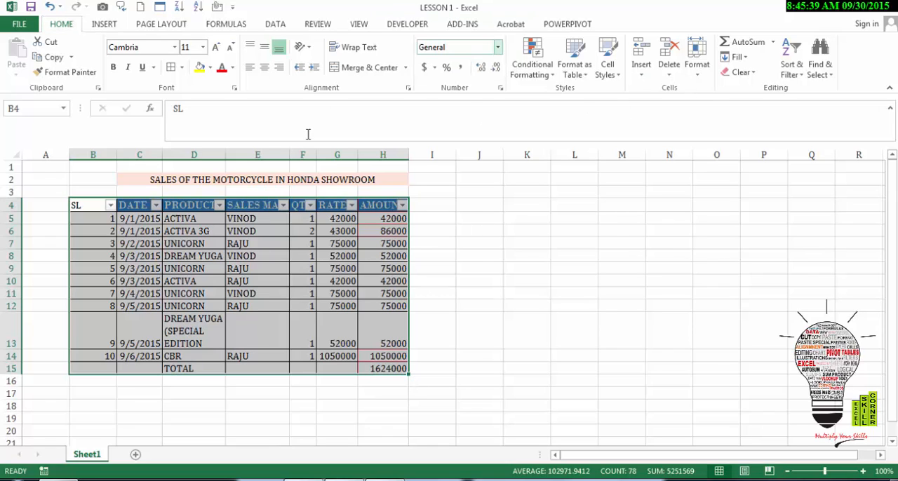
Check the AMOUNT total formula in H15, and filter the PRODUCT column to show only ACTIVA.
left_click(385, 357)
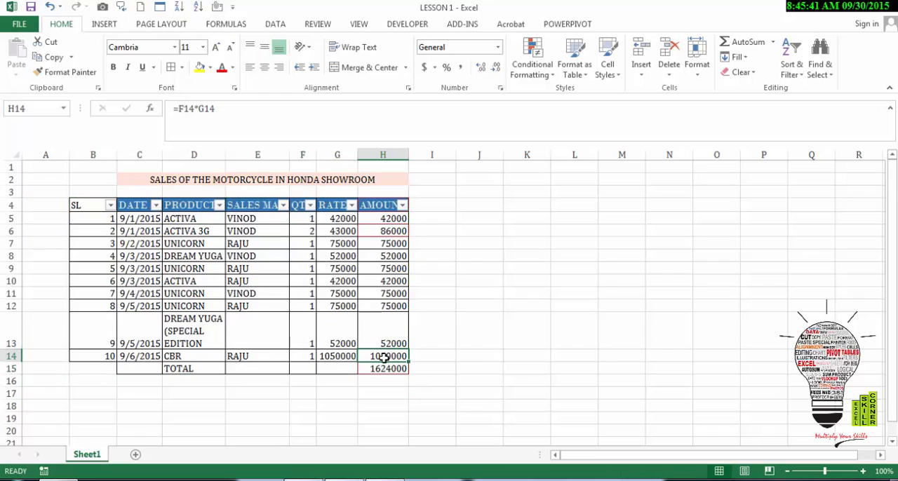
left_click(383, 368)
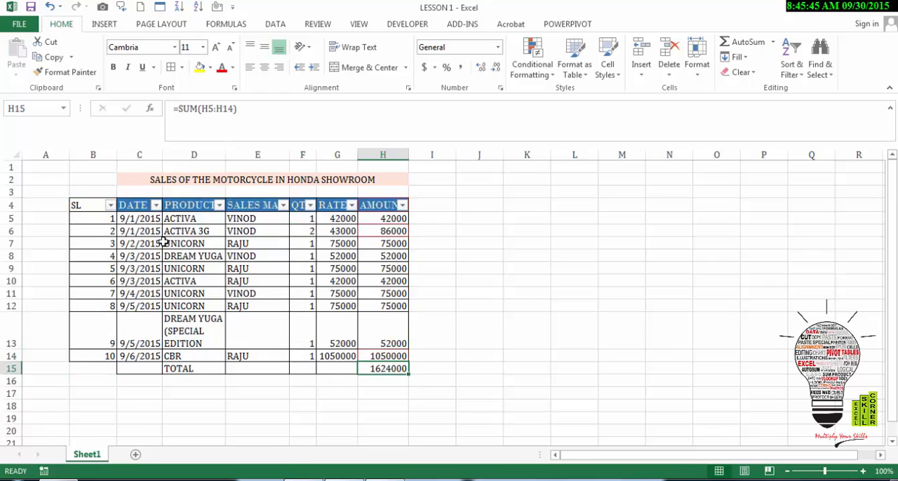
left_click(219, 205)
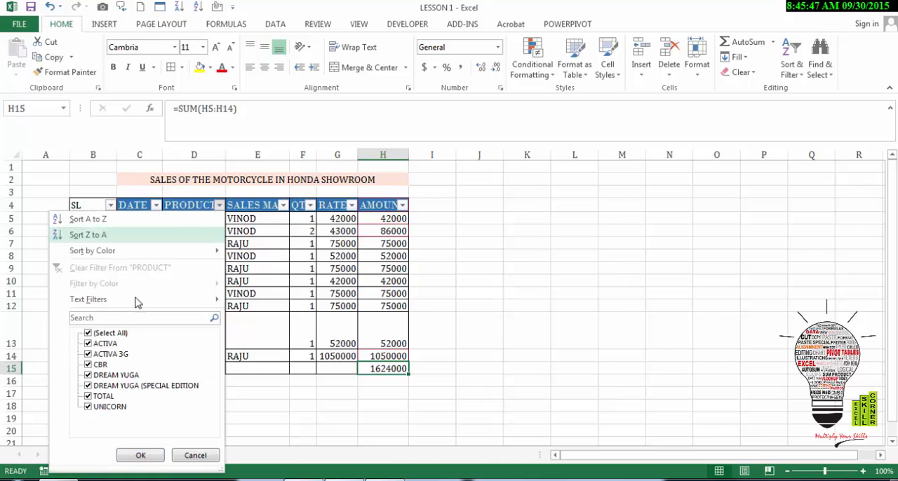
left_click(88, 333)
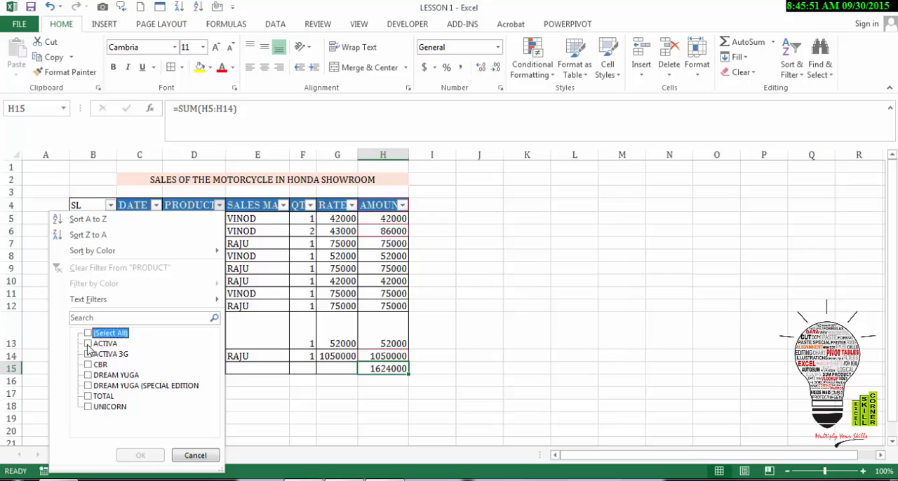
left_click(88, 344)
left_click(142, 456)
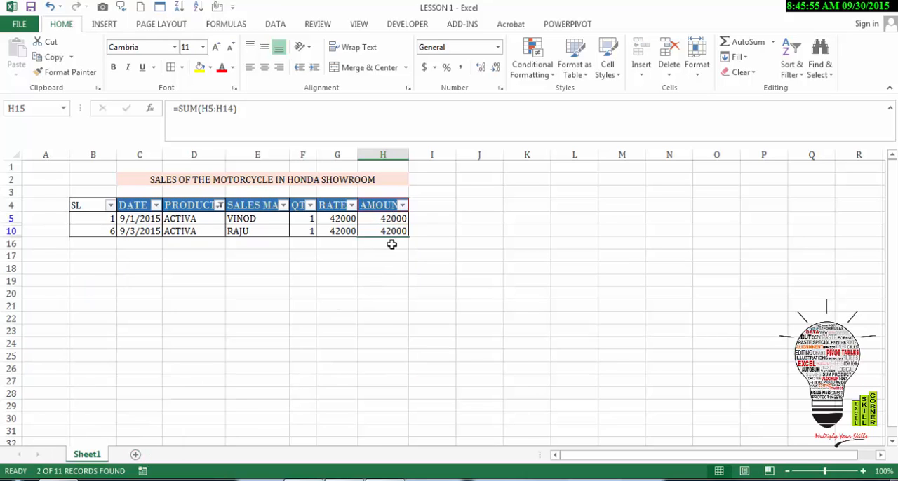
Examine the rows below the filtered range for the TOTAL row.
left_click(520, 254)
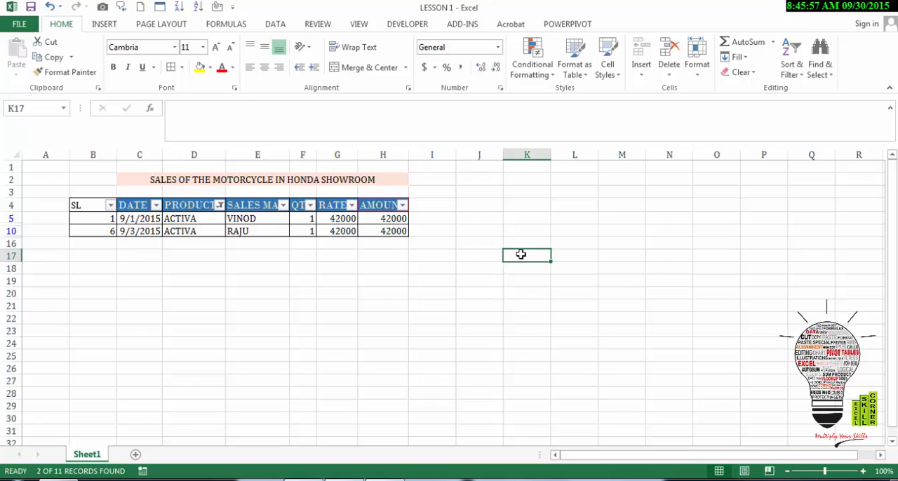
key("Down")
key("Down")
key("Down")
key("Down")
key("Down")
key("Down")
key("Down")
key("Down")
key("Down")
key("Down")
key("Down")
key("Down")
key("Down")
key("Down")
key("Down")
key("Down")
key("Down")
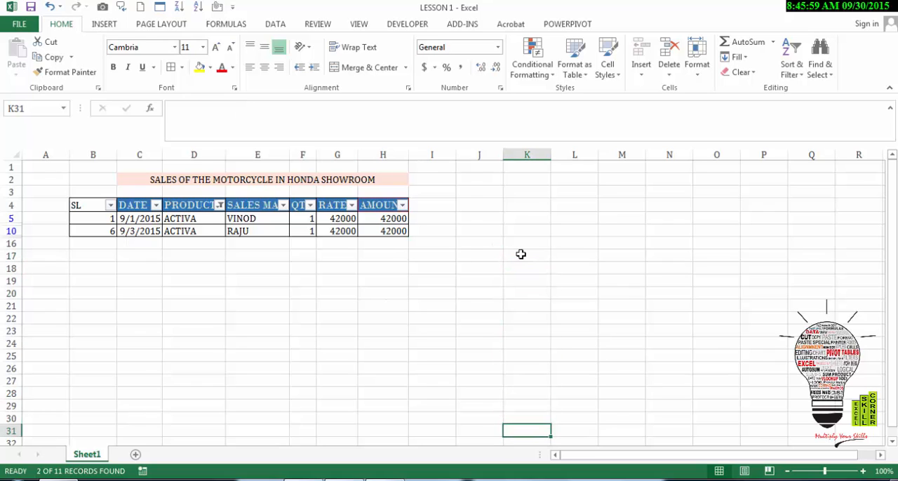
key("Down")
key("Down")
key("Down")
key("Down")
key("Down")
key("Down")
key("Up")
key("Up")
key("Up")
key("Up")
key("Up")
key("Up")
key("Up")
key("Up")
key("Up")
key("Up")
key("Up")
key("Up")
key("Up")
key("Up")
key("Up")
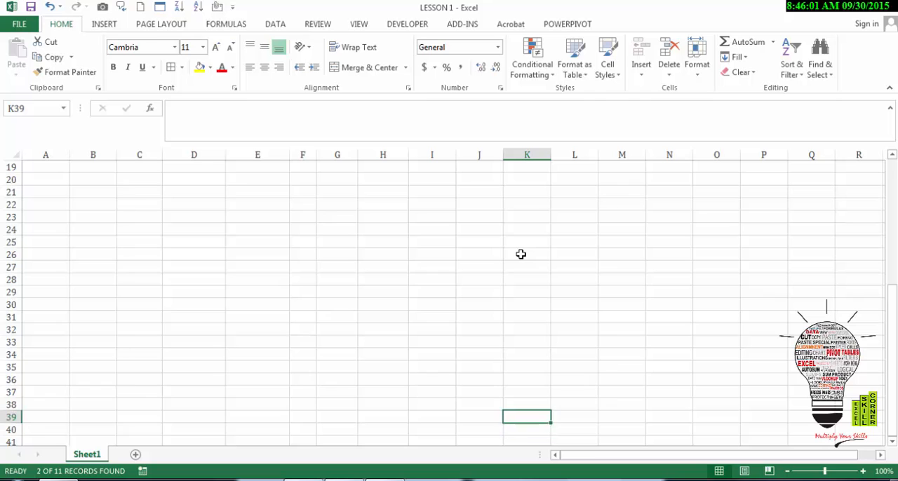
key("Up")
key("Up")
key("Up")
key("Up")
key("Up")
key("Up")
key("Up")
key("Up")
key("Up")
key("Up")
key("Up")
key("Up")
key("Up")
key("Up")
key("Up")
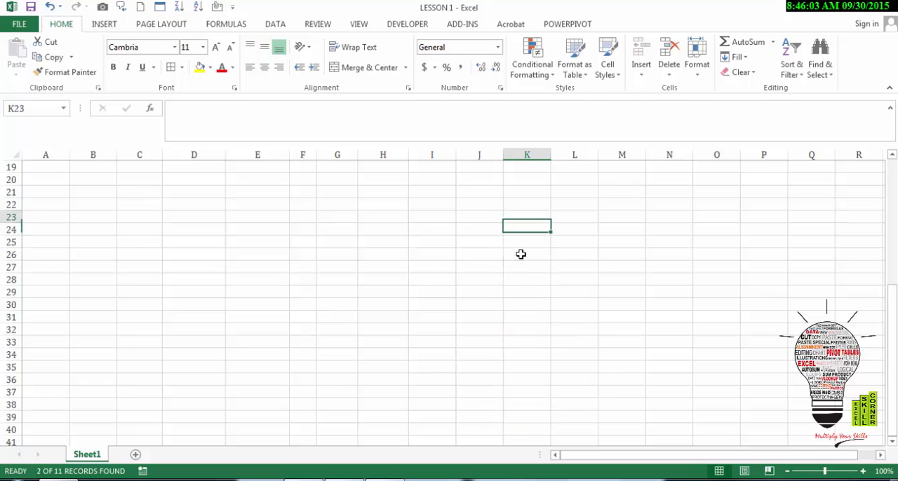
Clear the PRODUCT filter to show all records, and turn off filtering for the sales range.
key("alt+d")
key("f")
key("s")
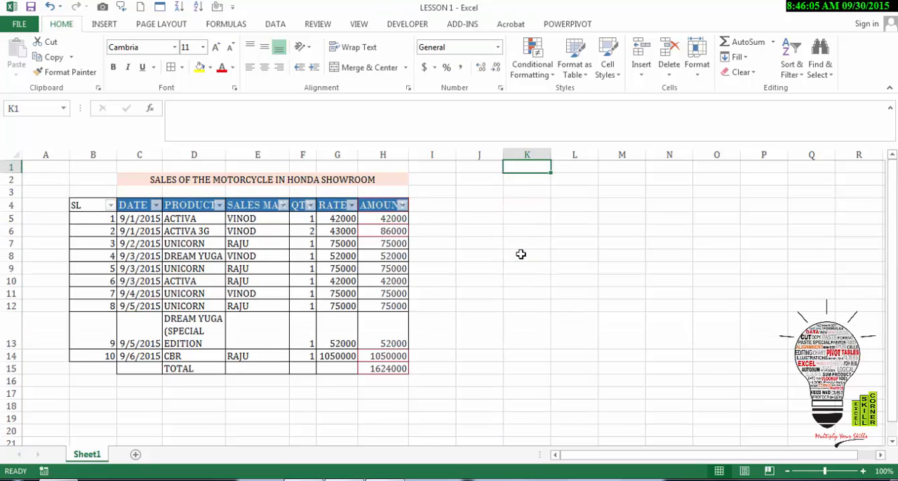
key("alt+d")
key("f")
key("f")
Examine how the header row behaves when moving down past the plain, unformatted range and back up.
key("Down")
key("Down")
key("Down")
key("Down")
key("Down")
key("Down")
key("Down")
key("Down")
key("Down")
key("Down")
key("Down")
key("Down")
key("Down")
key("Down")
key("Down")
key("Down")
key("Down")
key("Down")
key("Down")
key("Down")
key("Down")
key("Down")
key("Down")
key("Down")
key("Down")
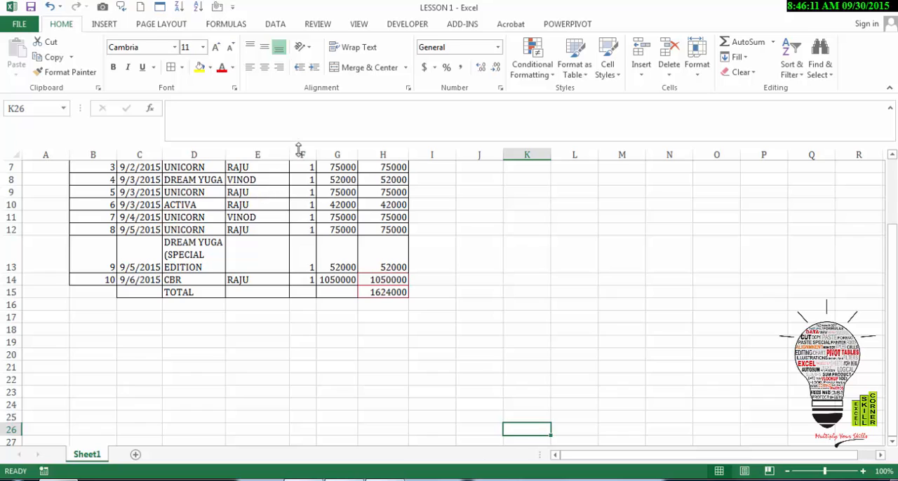
left_click(232, 180)
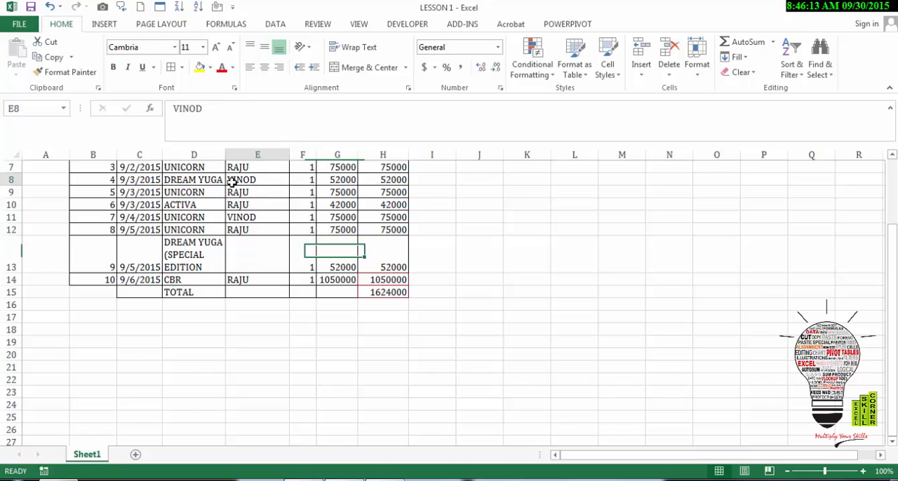
key("Up")
key("Up")
key("Up")
key("Up")
key("Up")
key("Up")
key("Up")
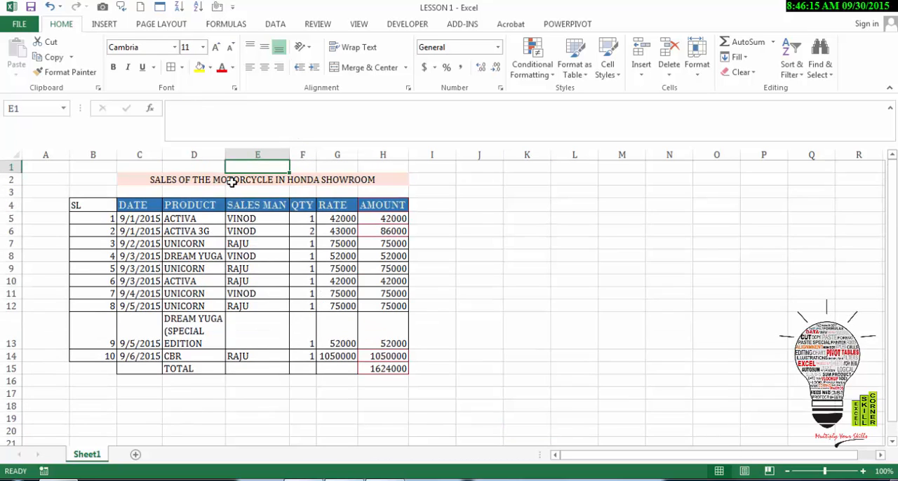
Format the range B4:H15 as a blue banded table that has headers.
left_click_drag(99, 202, 425, 367)
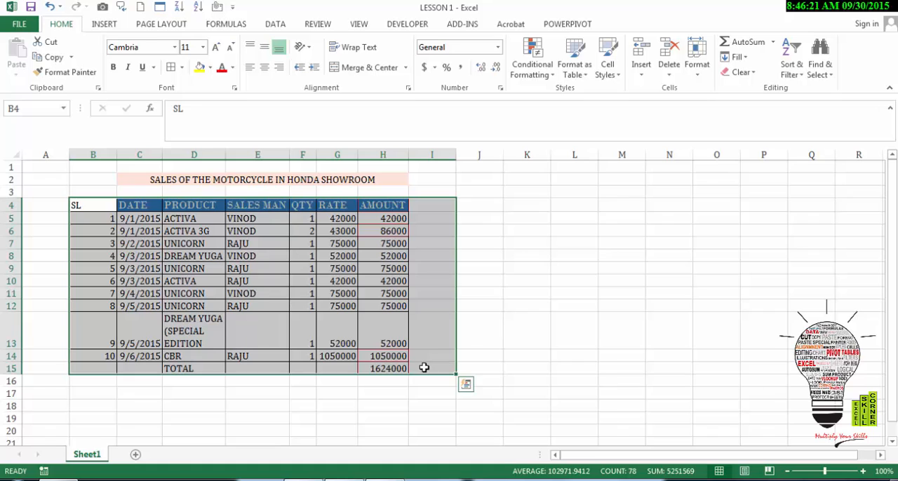
key("shift+Left")
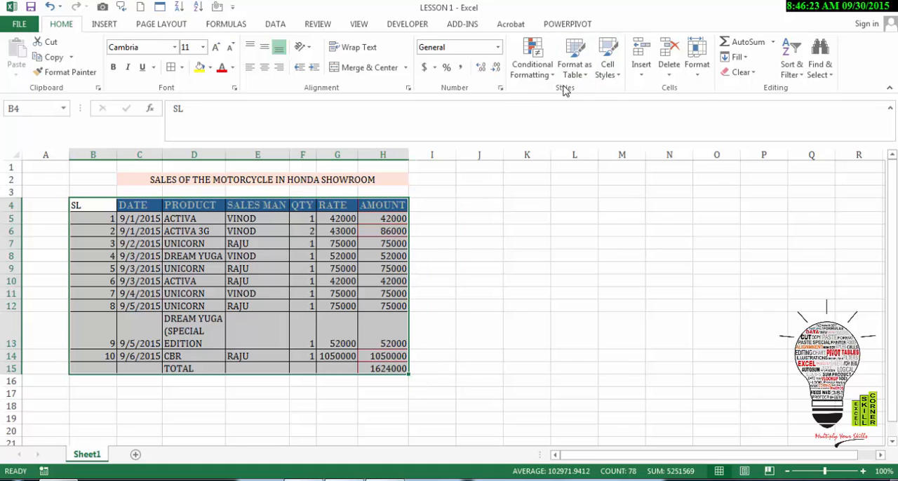
left_click(574, 67)
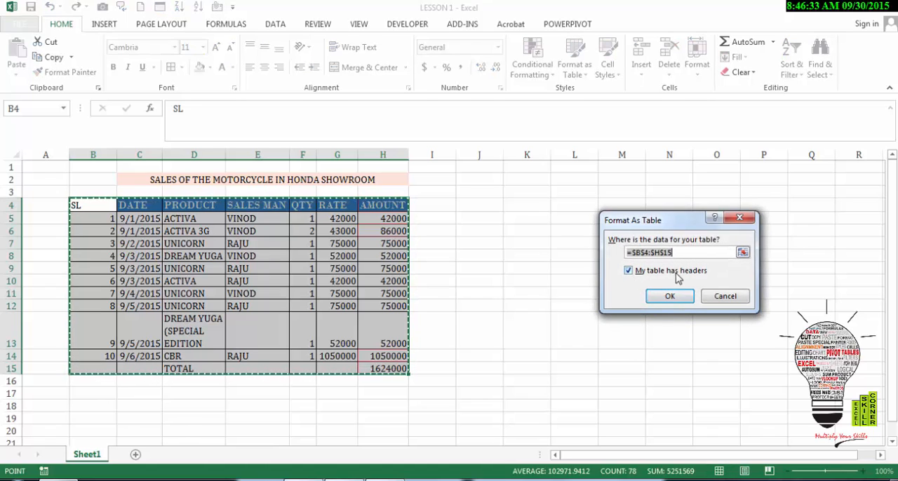
left_click(670, 298)
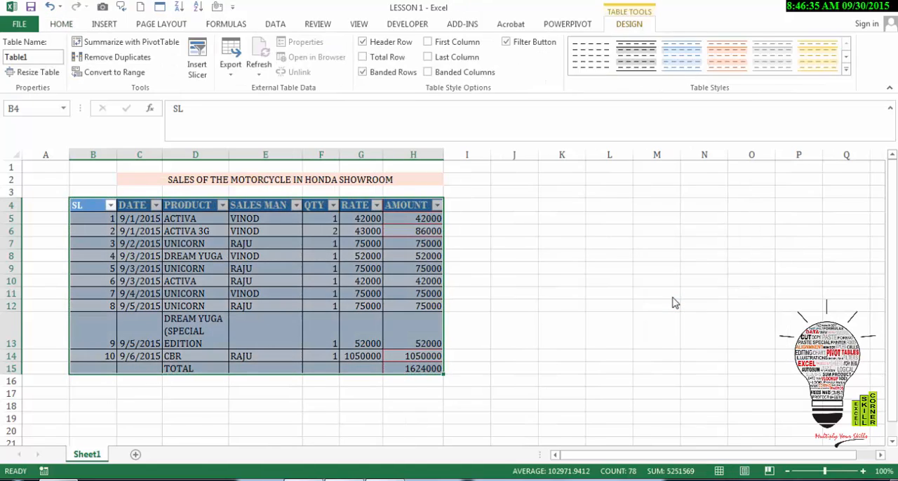
Examine how the column headings behave in the formatted table with the active cell inside and outside it.
left_click(410, 289)
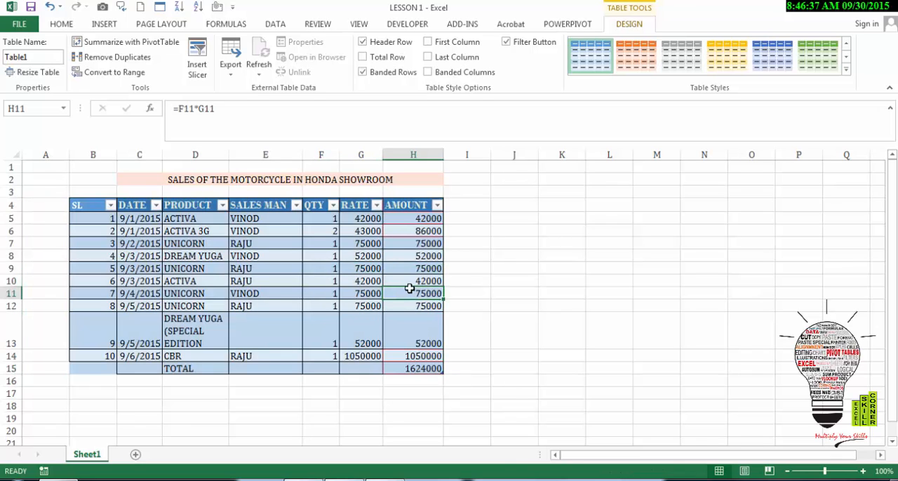
key("Down")
key("Down")
key("Down")
key("Down")
key("Down")
key("Down")
key("Down")
key("Down")
key("Down")
key("Down")
key("Down")
key("Down")
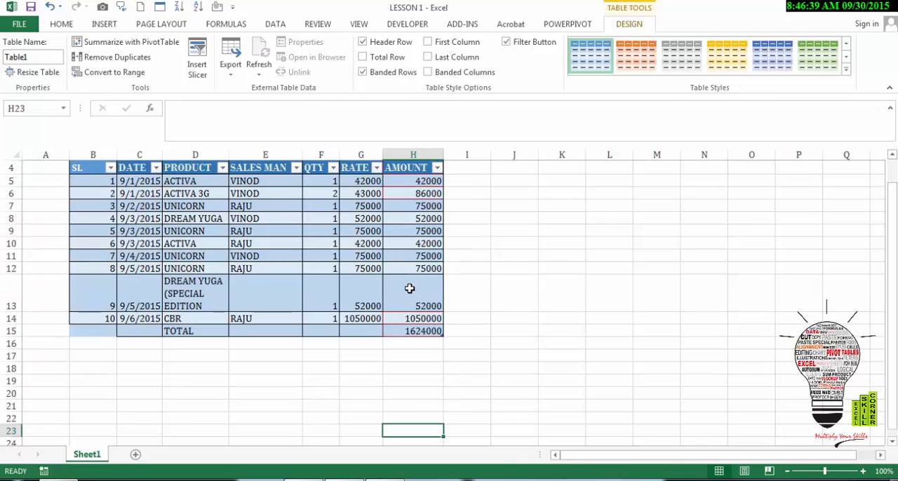
key("Down")
key("Down")
key("Down")
key("Down")
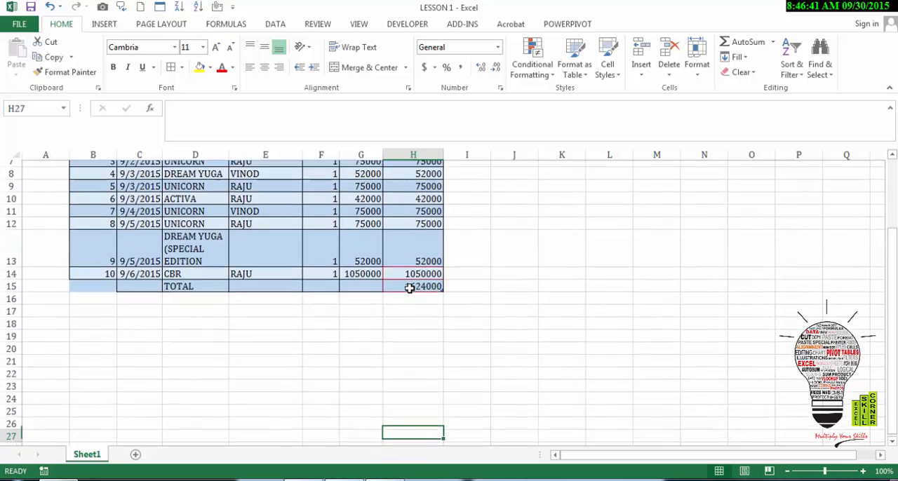
key("Up")
key("Up")
key("Up")
key("Up")
key("Up")
key("Up")
key("Up")
key("Up")
key("Up")
key("Up")
key("Up")
key("Up")
key("Up")
key("Up")
key("Up")
key("Up")
key("Up")
key("Up")
key("Up")
key("Up")
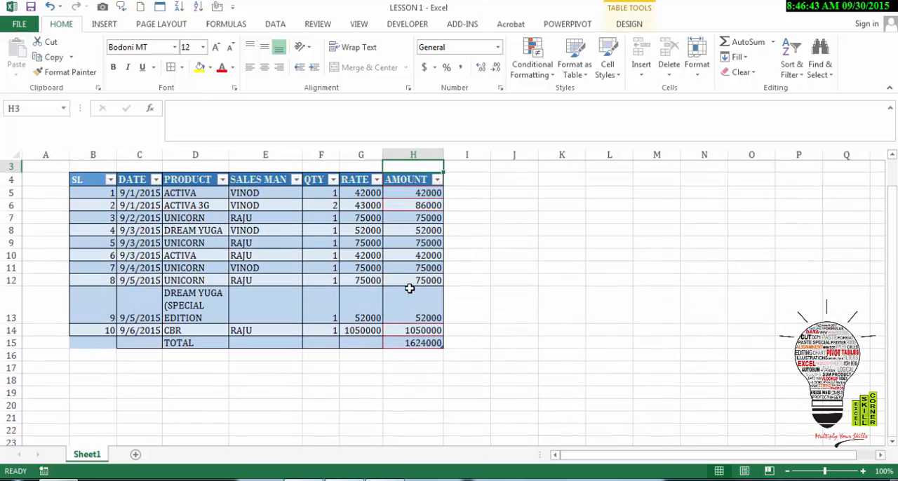
key("Down")
key("Down")
key("Down")
key("Down")
key("Down")
key("Down")
key("Down")
key("Down")
key("Down")
key("Down")
key("Down")
key("Down")
key("Down")
key("Down")
key("Down")
key("Down")
key("Down")
key("Down")
key("Down")
key("Down")
key("Down")
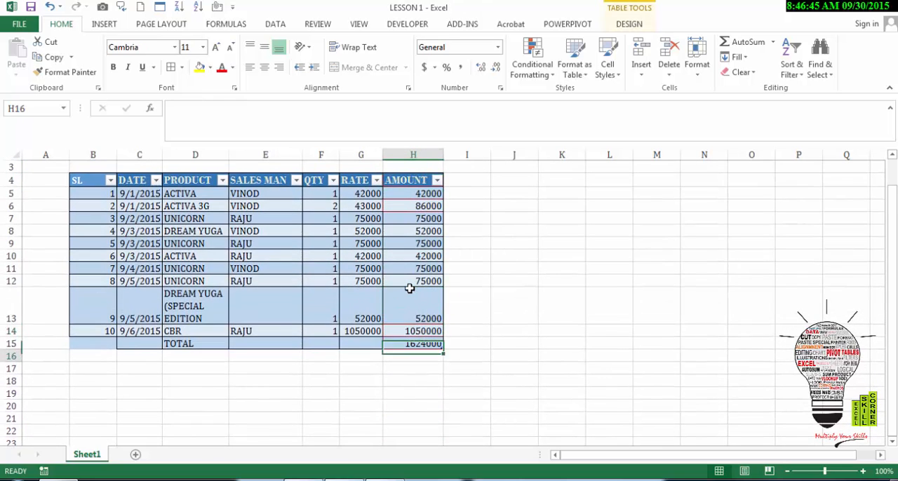
key("Down")
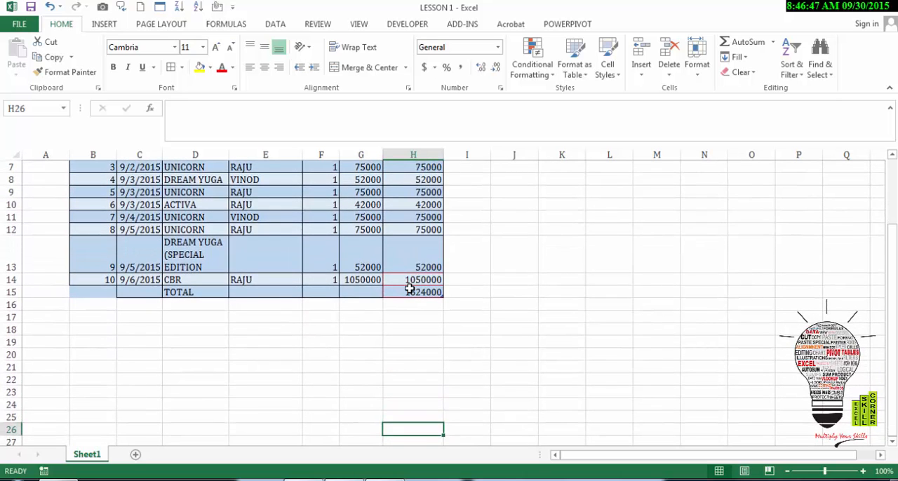
key("Up")
left_click(400, 196)
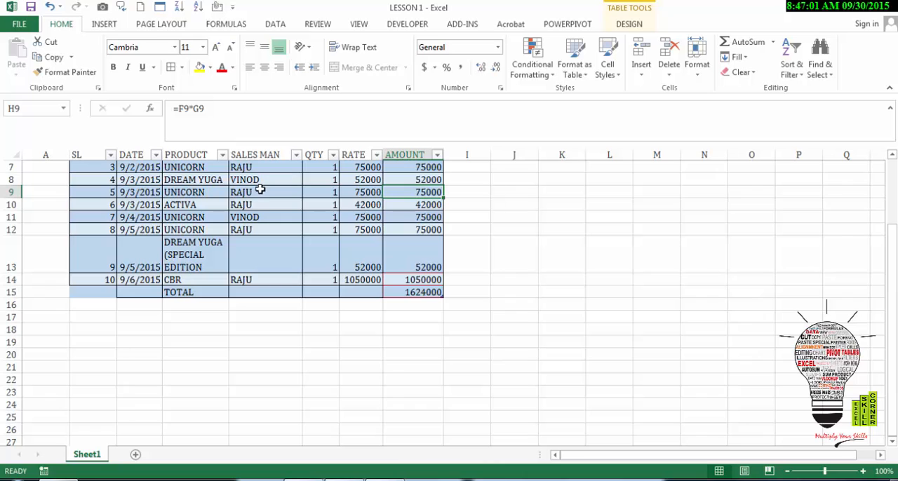
key("Up")
key("Up")
key("Up")
key("Up")
key("Up")
key("Up")
key("Up")
key("Up")
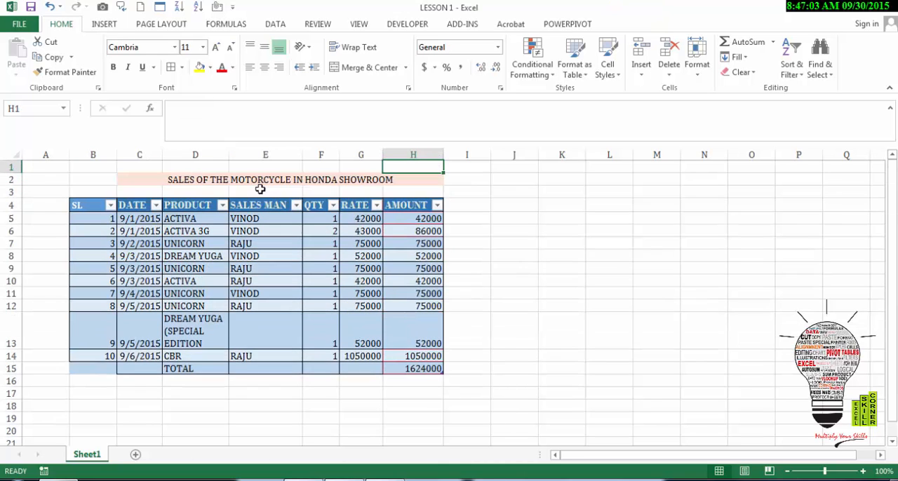
Replace the AMOUNT total in H15 with AutoSum's =SUBTOTAL(109,H5:H14), and review and accept its function arguments.
left_click(419, 369)
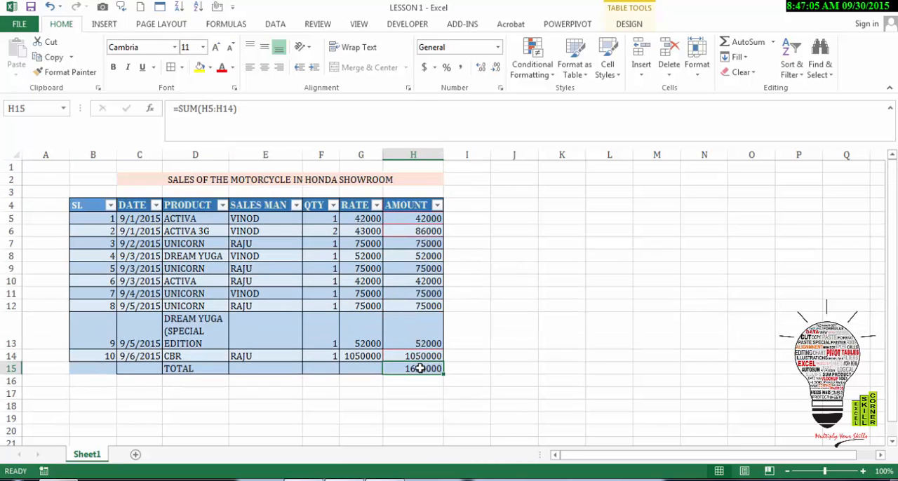
left_click(754, 42)
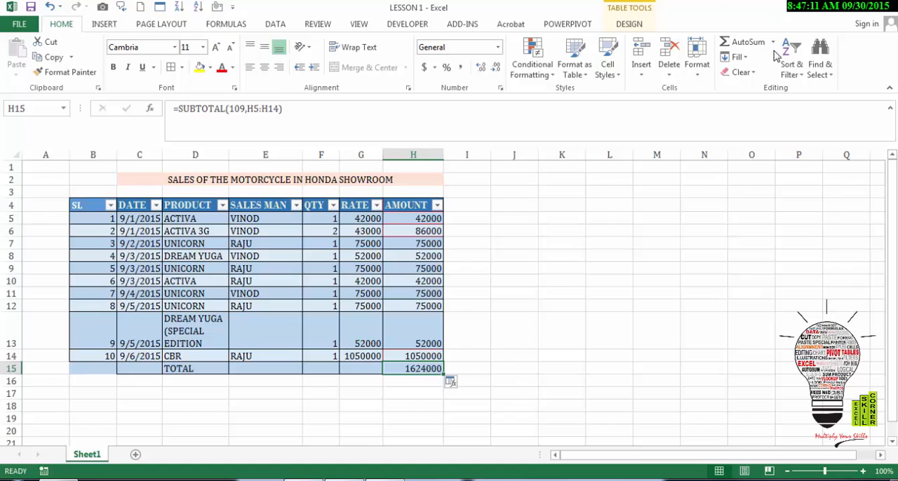
left_click(773, 44)
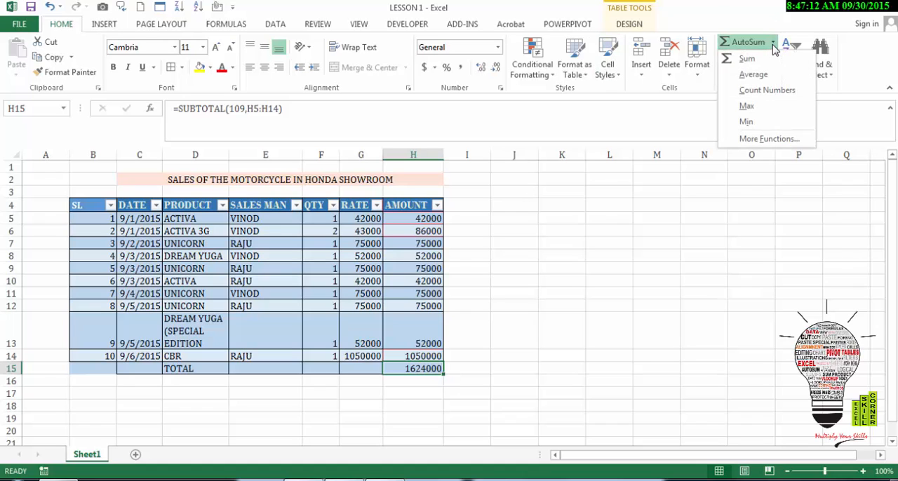
left_click(764, 138)
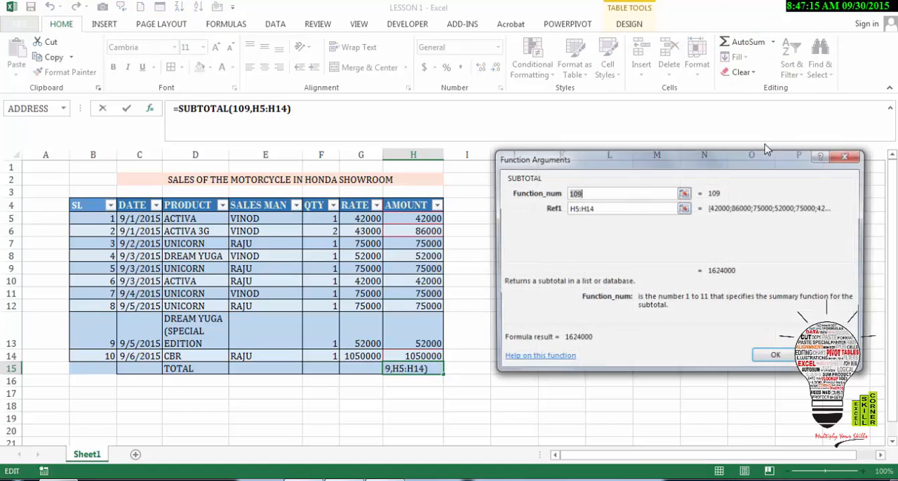
left_click(774, 358)
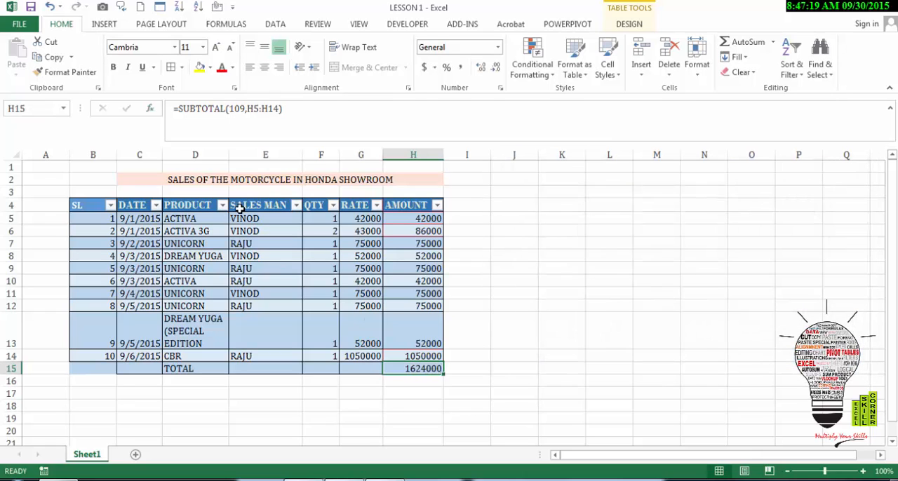
Filter the formatted table's PRODUCT column to show only ACTIVA.
left_click(222, 205)
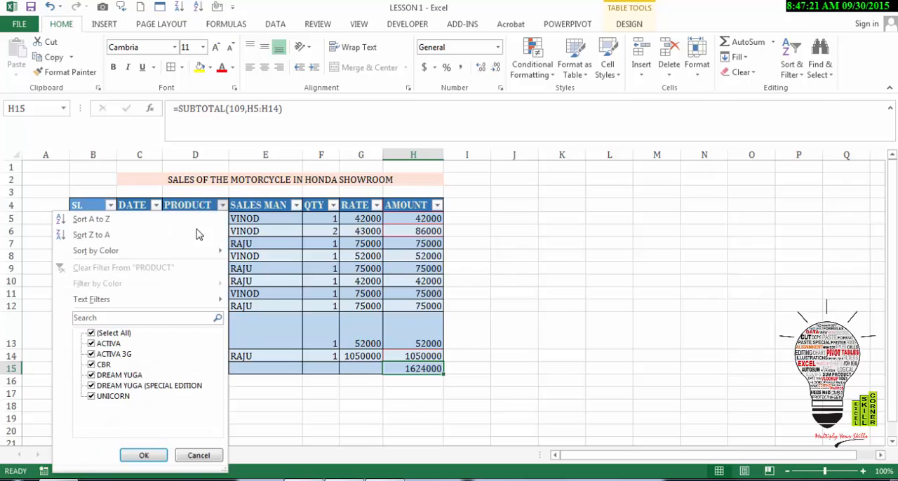
left_click(91, 333)
left_click(91, 344)
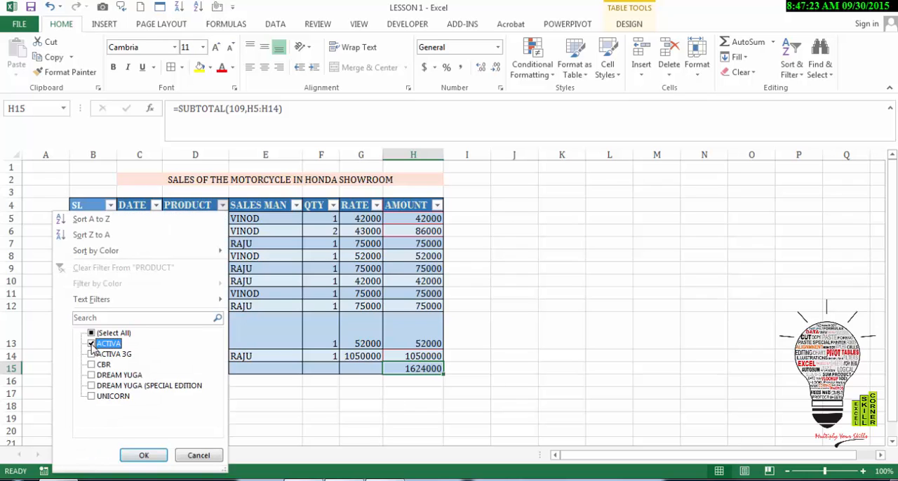
left_click(143, 456)
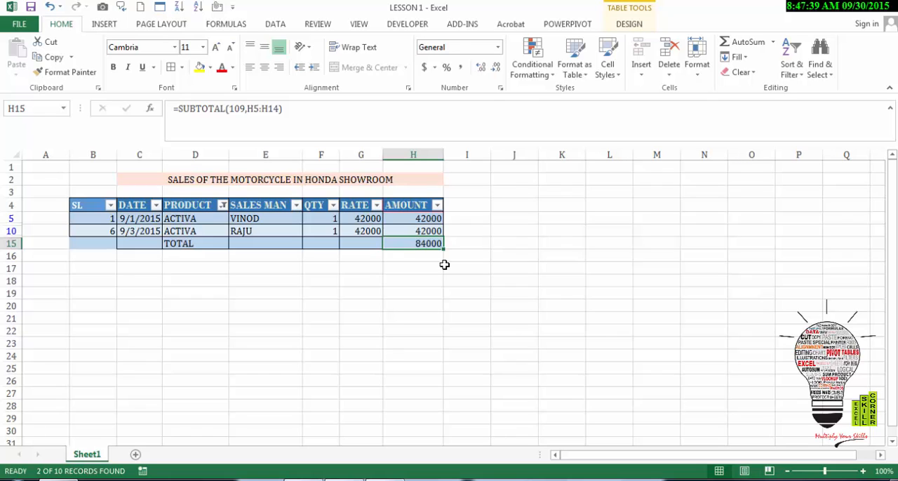
Restore all products in the table by selecting every value in the PRODUCT column's filter.
key("alt+d")
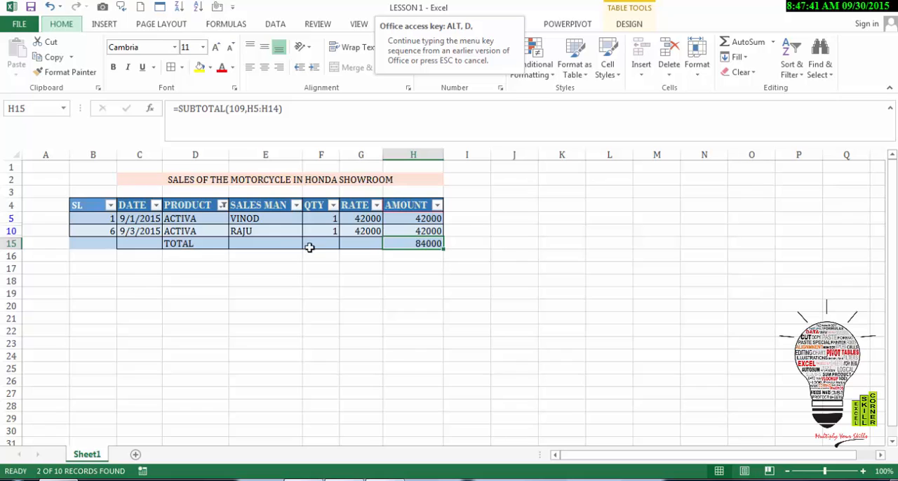
left_click(221, 204)
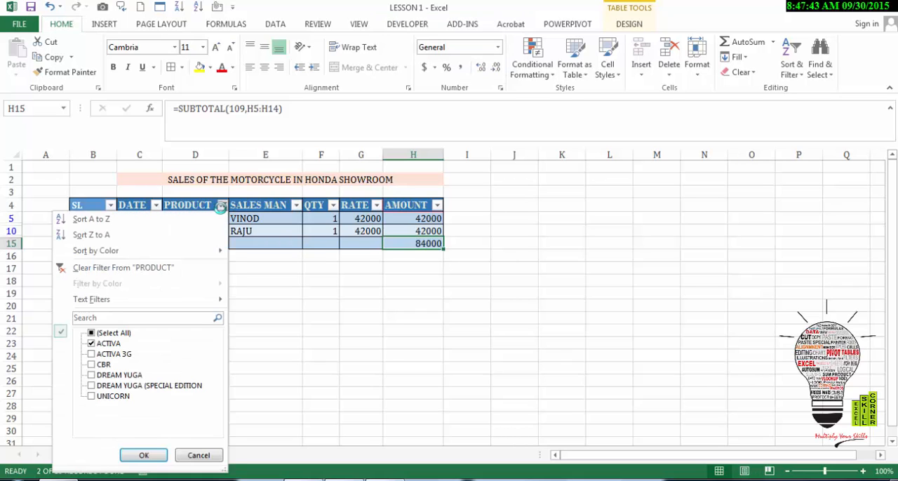
left_click(92, 333)
left_click(143, 456)
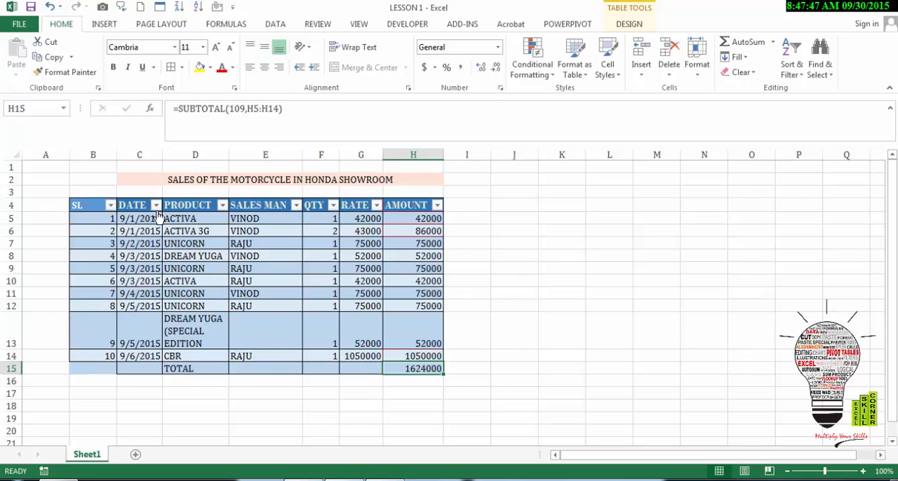
Sort the table by the PRODUCT column from A to Z, and re-sort it from Z to A.
left_click(222, 206)
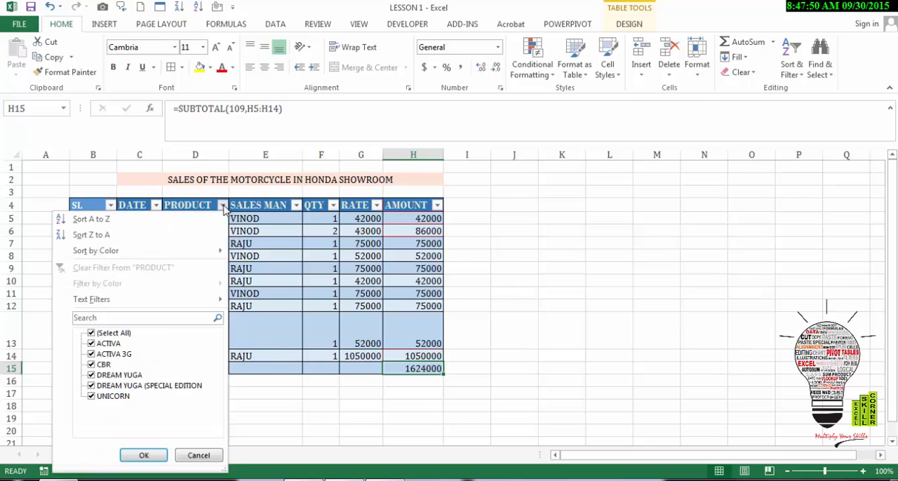
left_click(150, 222)
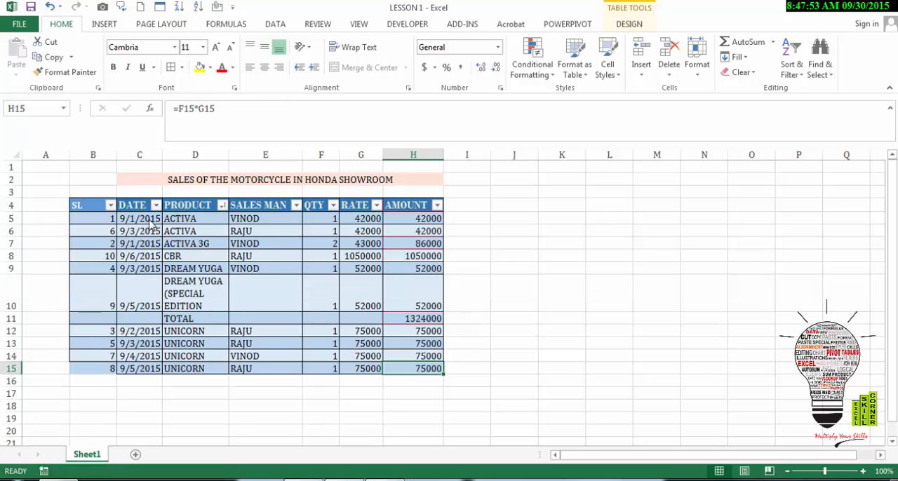
left_click(223, 205)
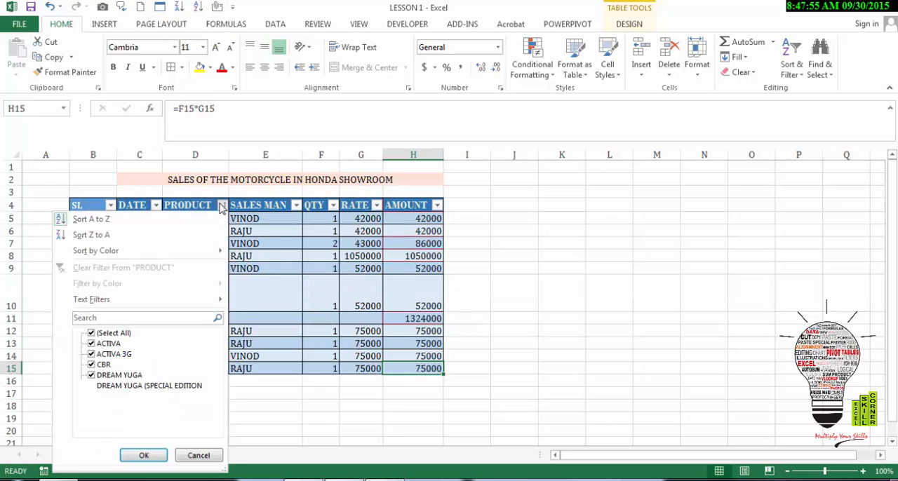
left_click(79, 235)
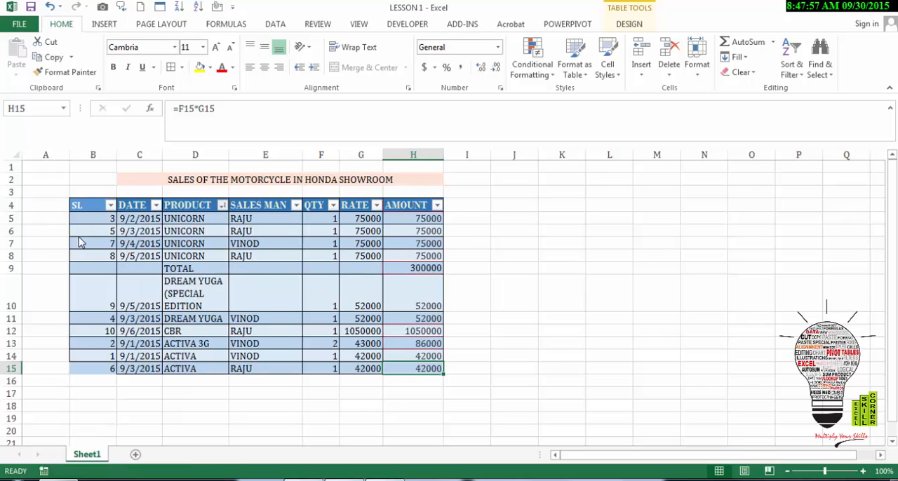
Review the custom sort's column choices, accept sorting by PRODUCT on values from Z to A, and inspect the TOTAL row.
left_click(222, 205)
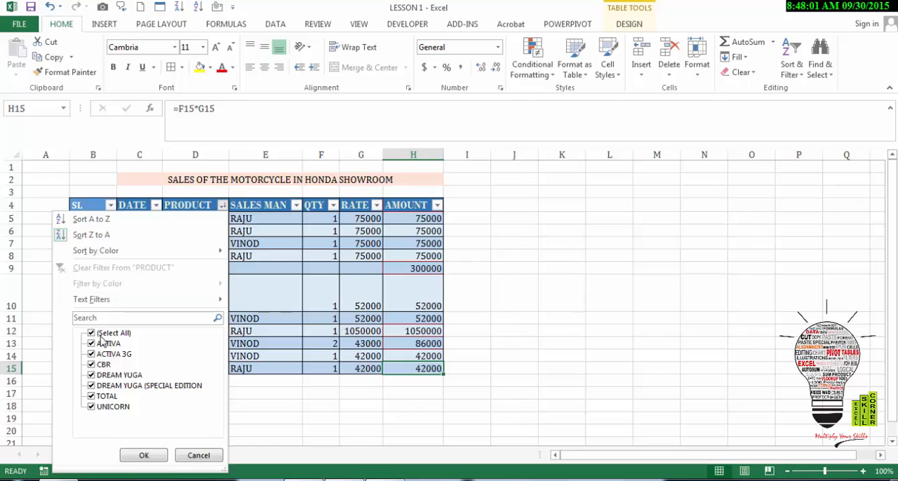
mouse_move(200, 251)
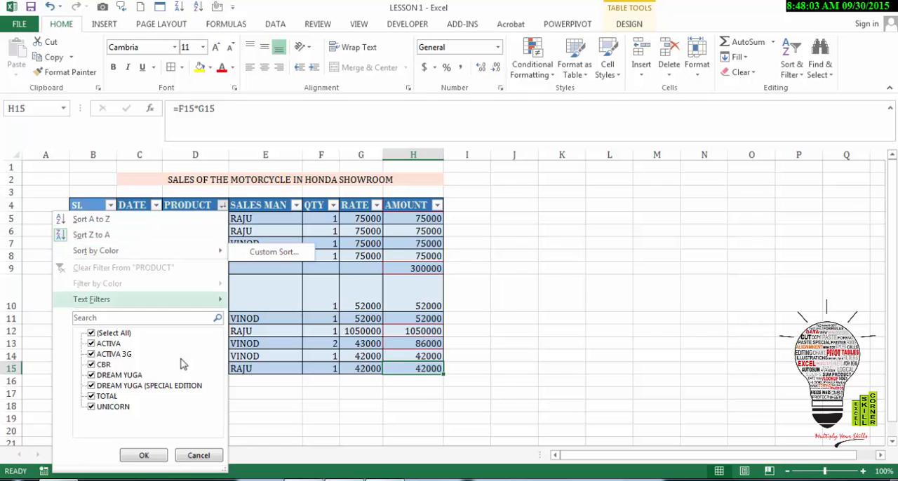
left_click(259, 254)
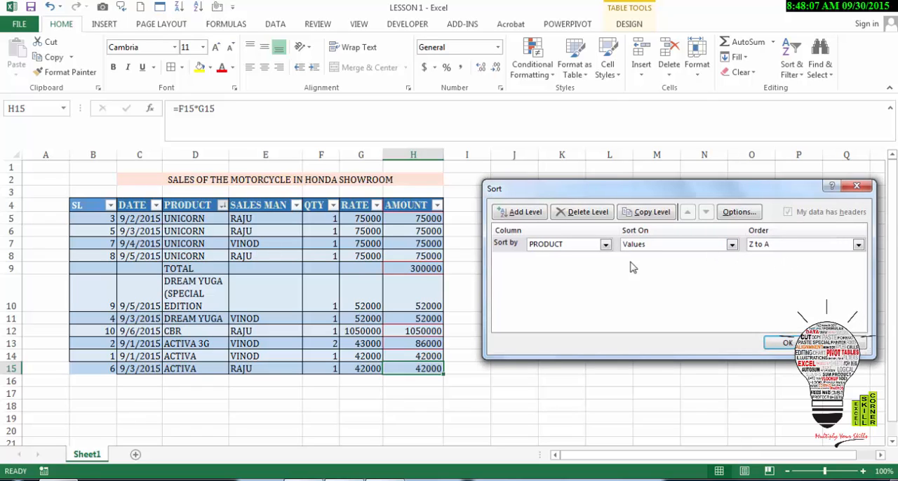
left_click(605, 246)
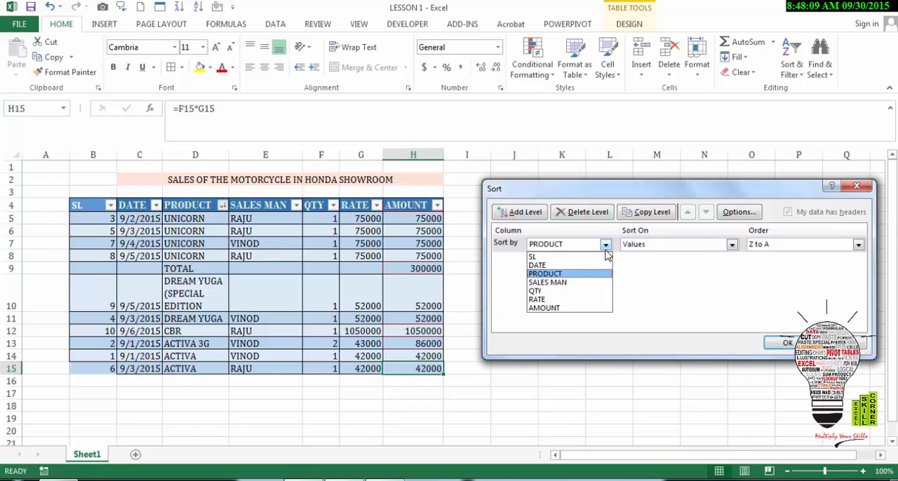
left_click(787, 343)
left_click(787, 343)
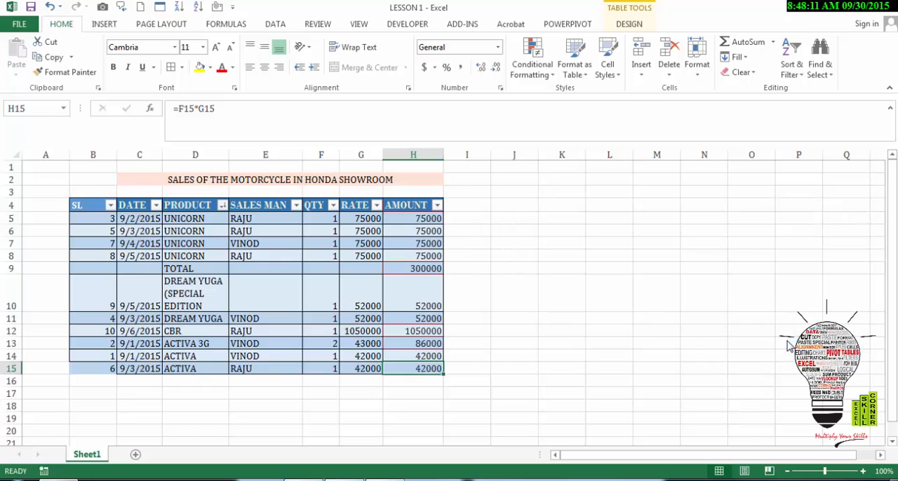
left_click(197, 270)
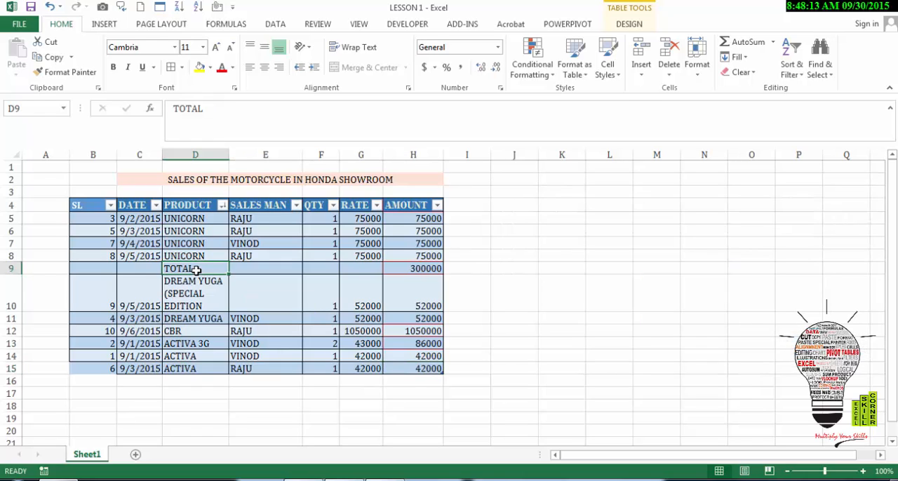
left_click(347, 267)
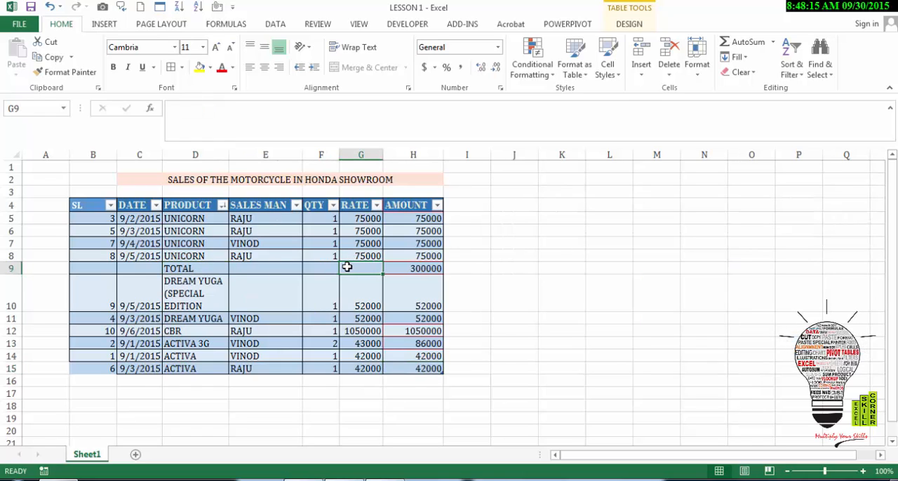